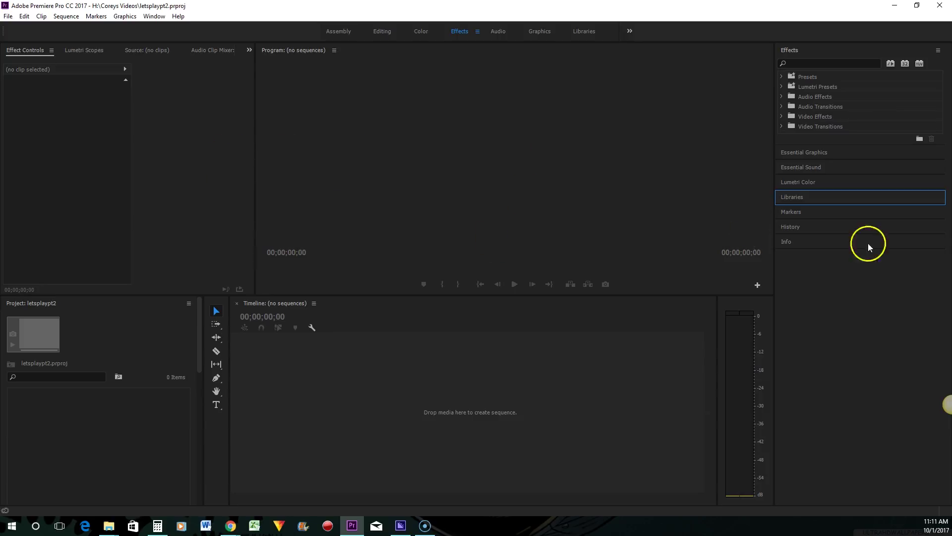
left_click(425, 519)
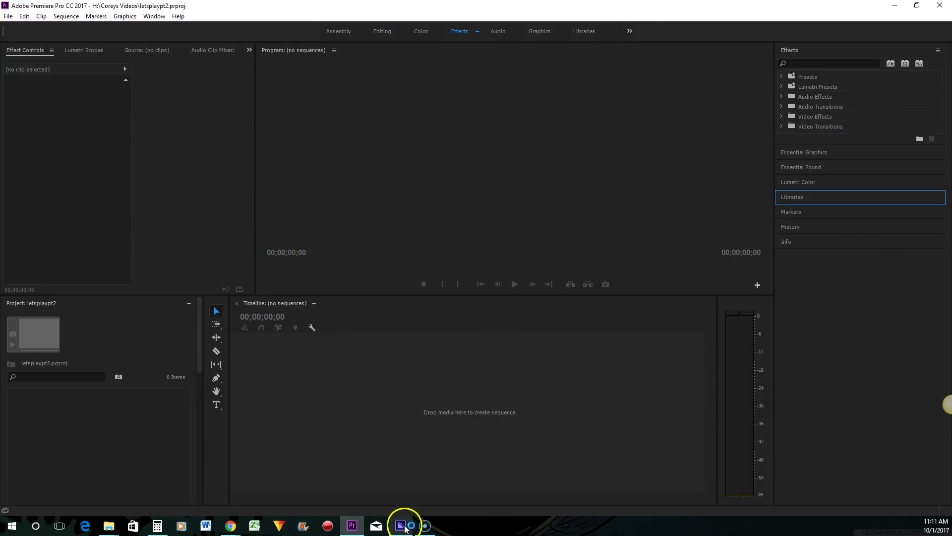
left_click(402, 522)
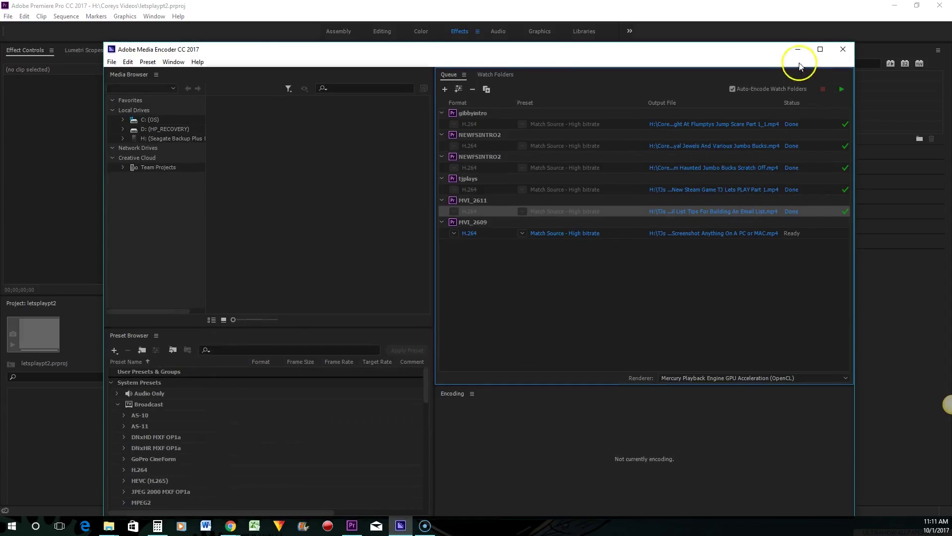
left_click(798, 49)
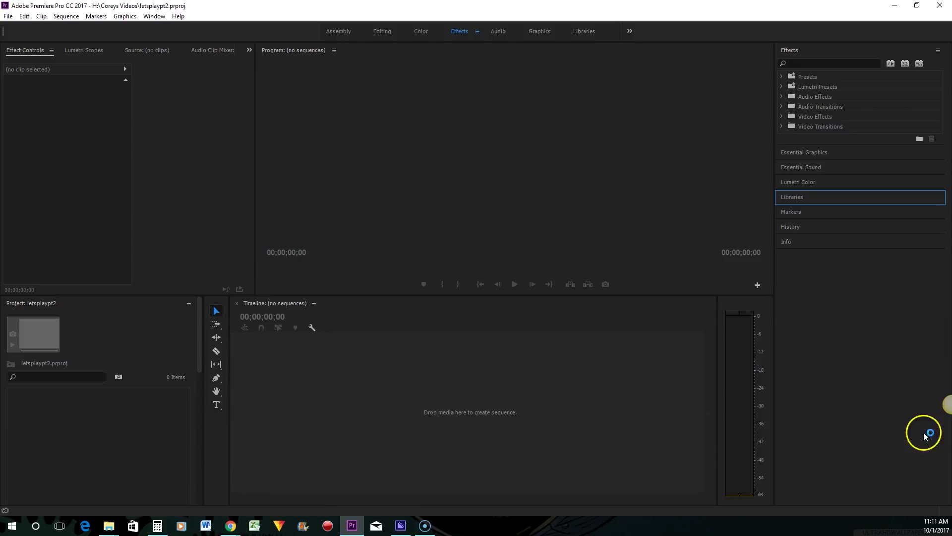
- Use the taskbar windows to bring in tjplays.mp4 and Recording #39.mp4, ending on the browser's image results
left_click(109, 526)
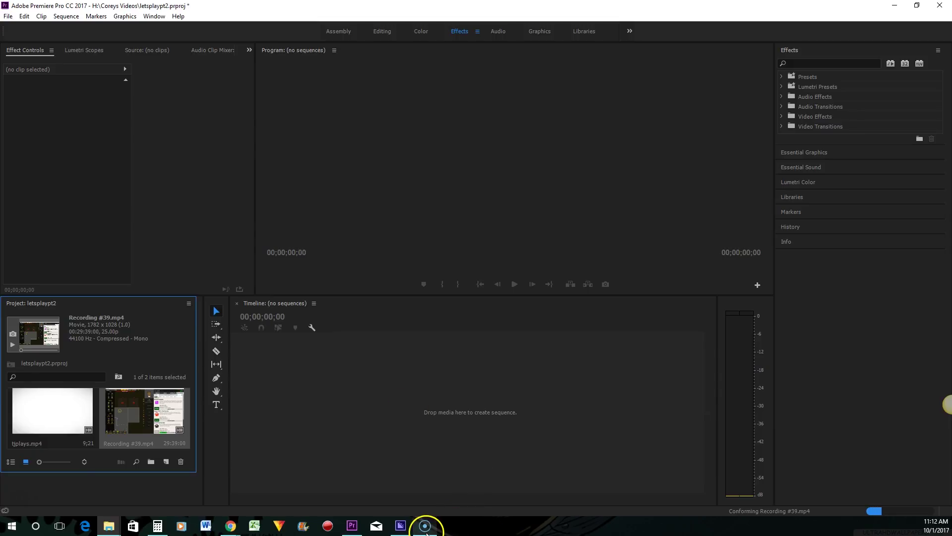
mouse_move(425, 530)
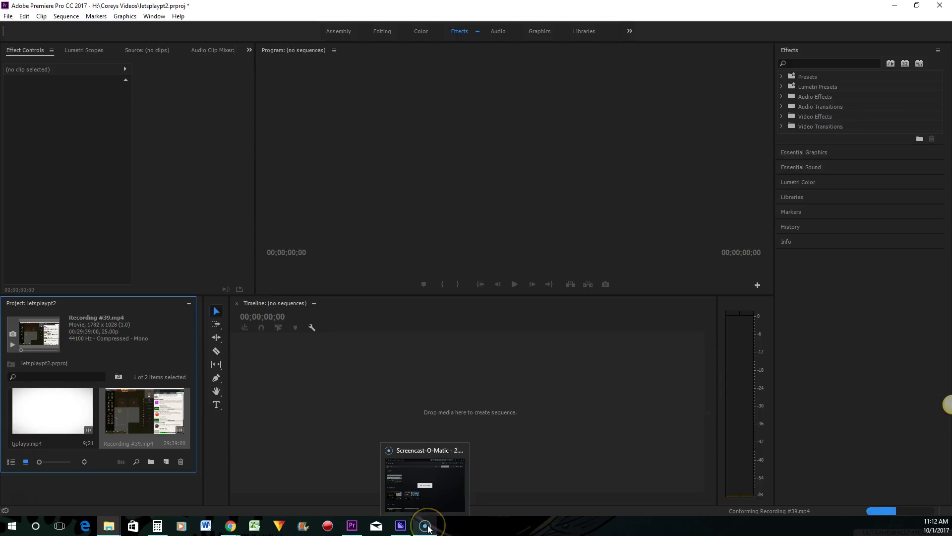
mouse_move(232, 525)
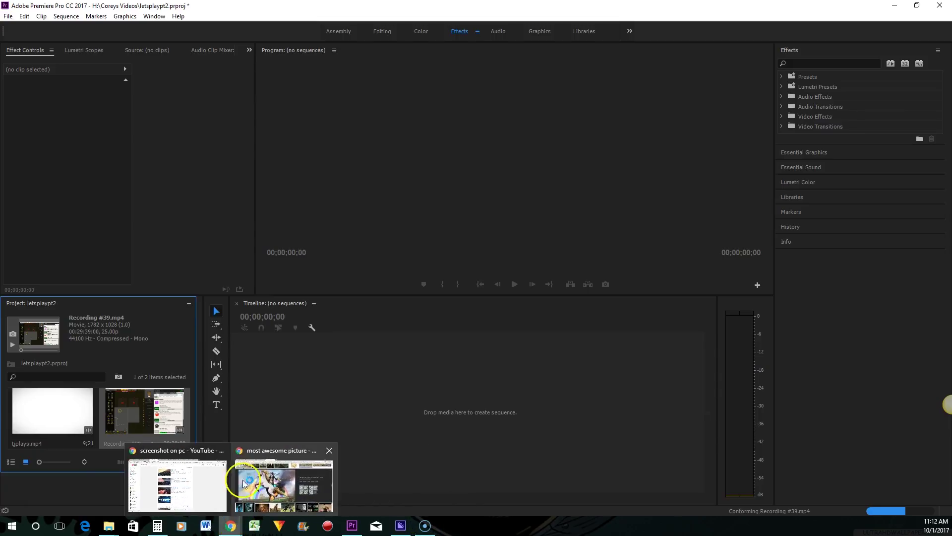
mouse_move(225, 475)
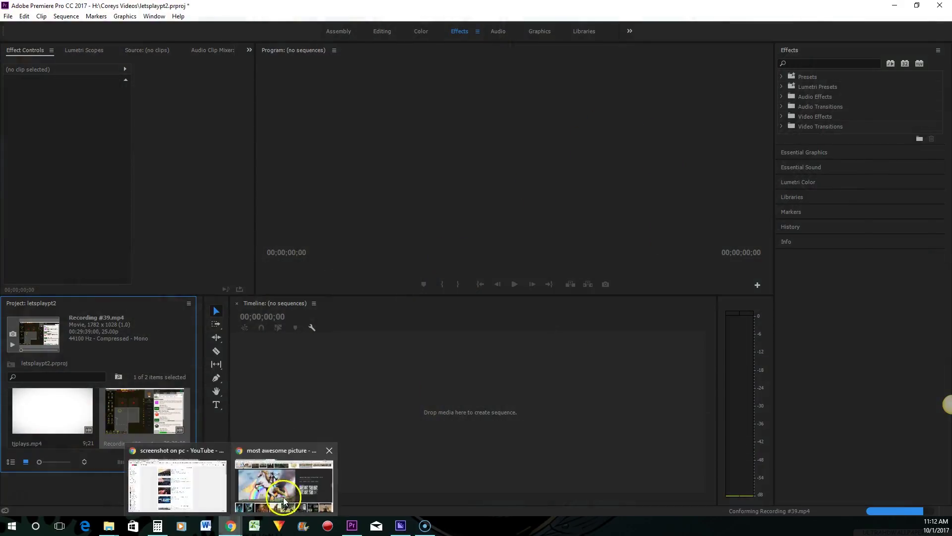
left_click(307, 480)
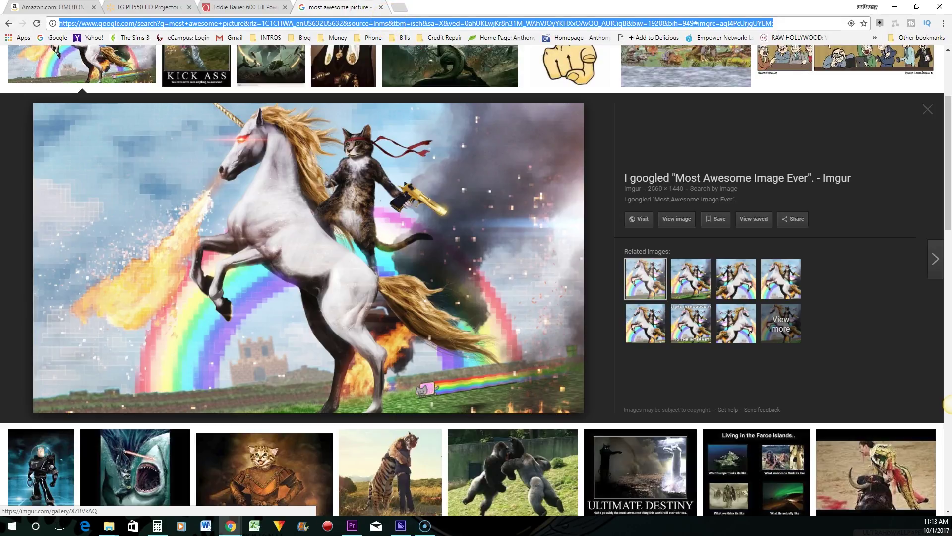
- Go to screencast-o-matic.com from the 'scre' address-bar suggestion and scroll to the Free Pro Renewal section
type("scre")
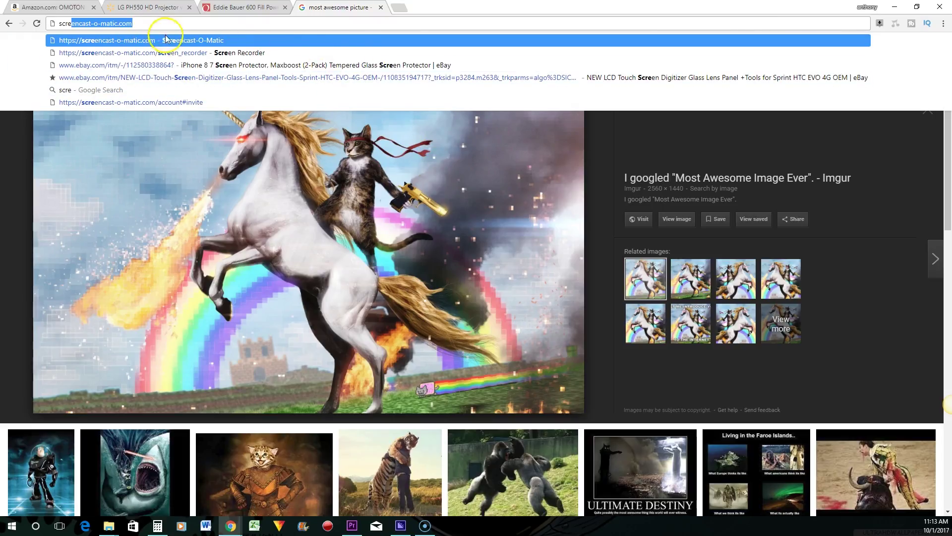
left_click(171, 40)
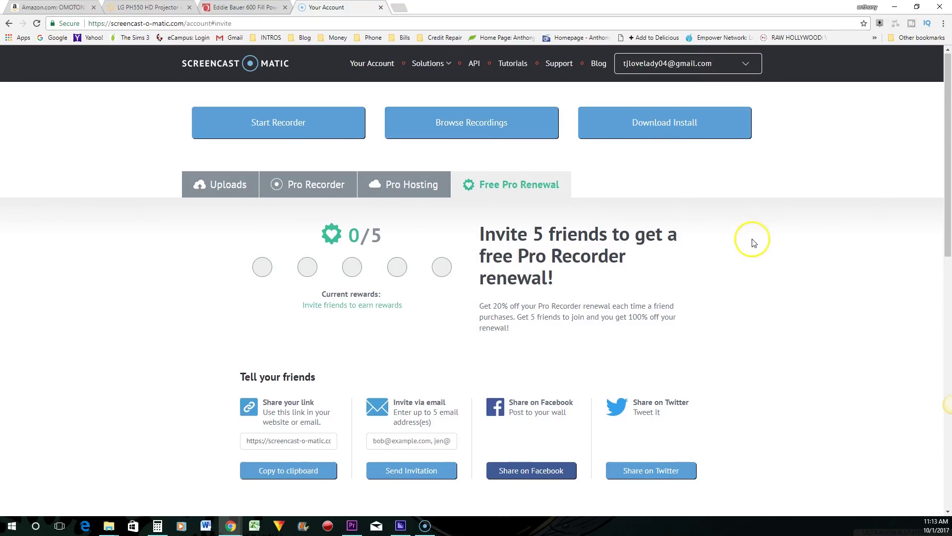
scroll(754, 243, "down", 11)
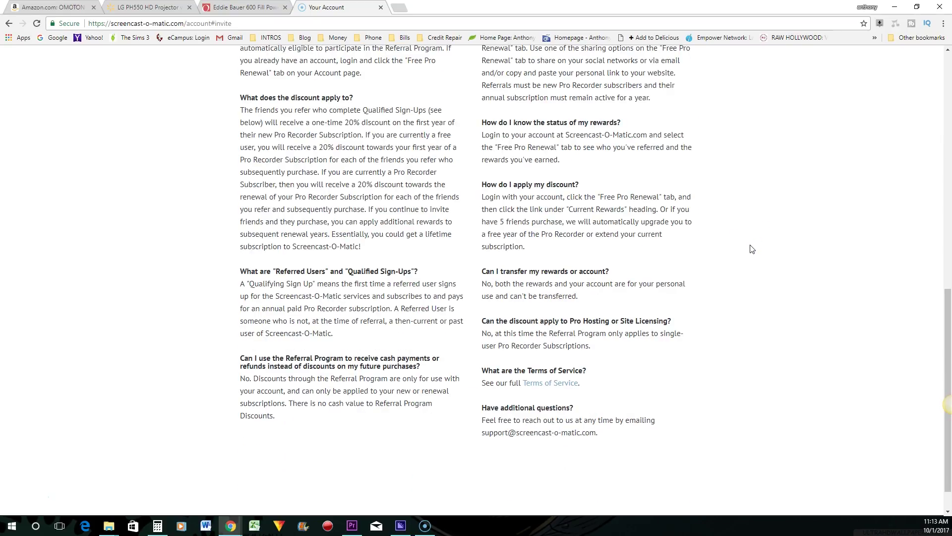
scroll(752, 249, "up", 20)
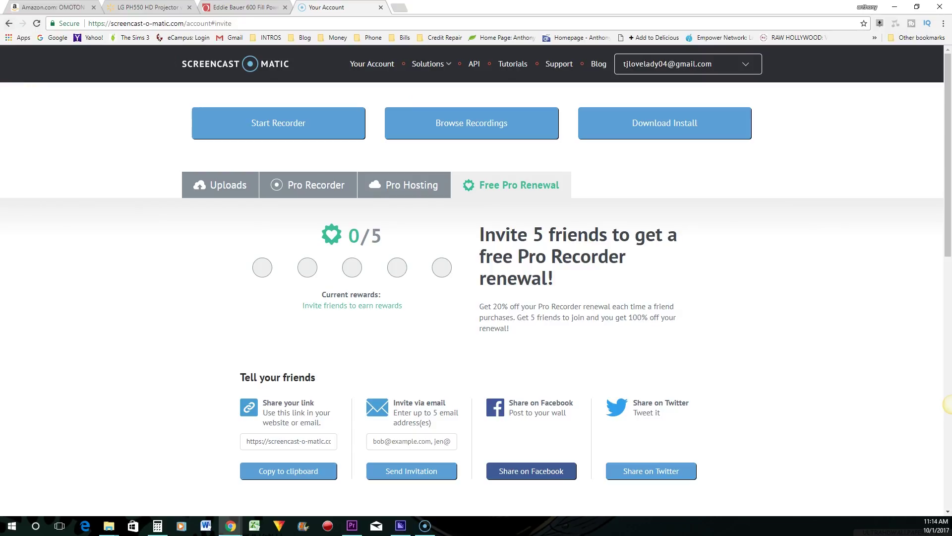
left_click(916, 7)
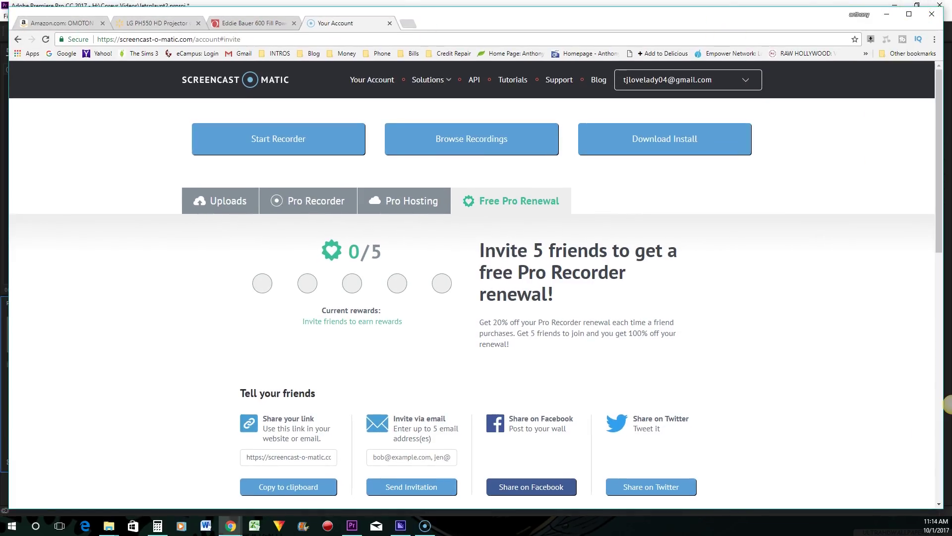
left_click(909, 14)
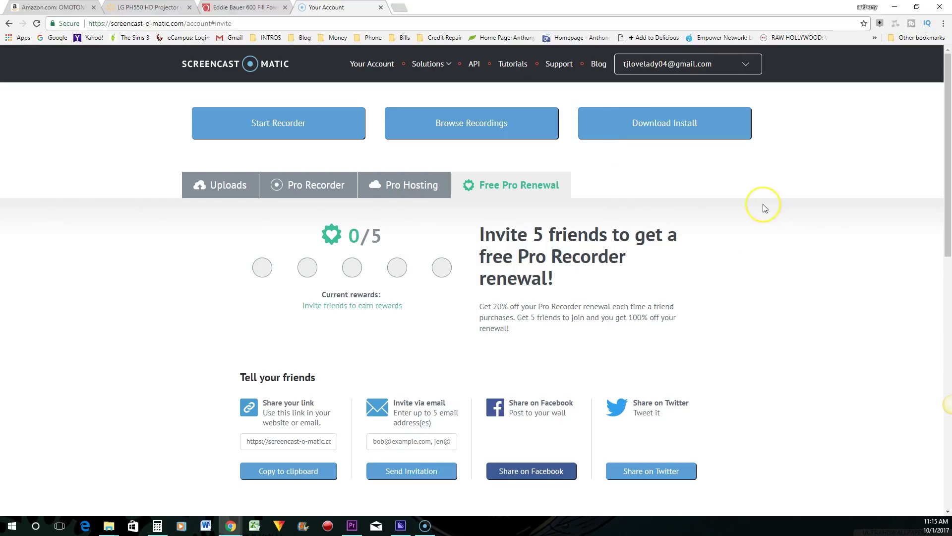
left_click(762, 262)
- Switch to the Screencast-O-Matic recorder with Alt+P, dismiss the recording notice, and open Recording #43
left_click(843, 217)
key("alt+p")
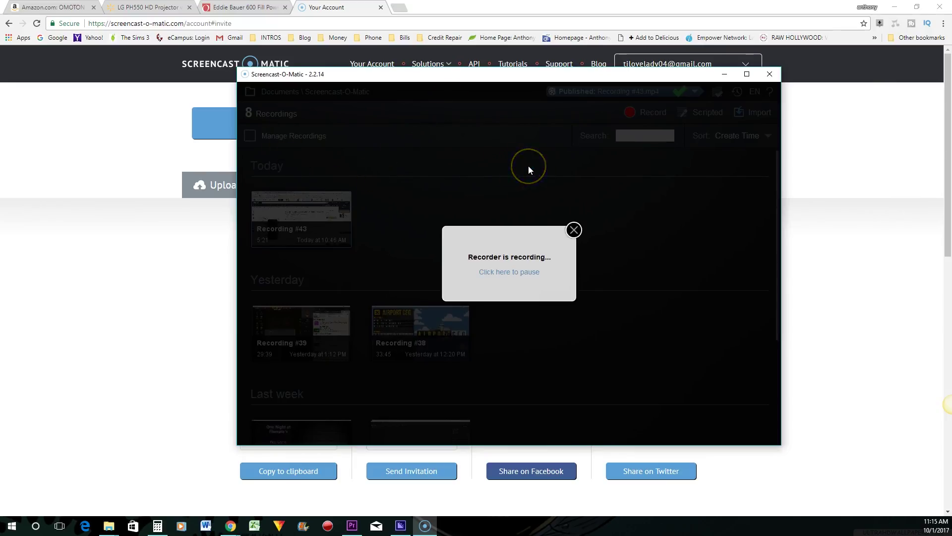
left_click(574, 230)
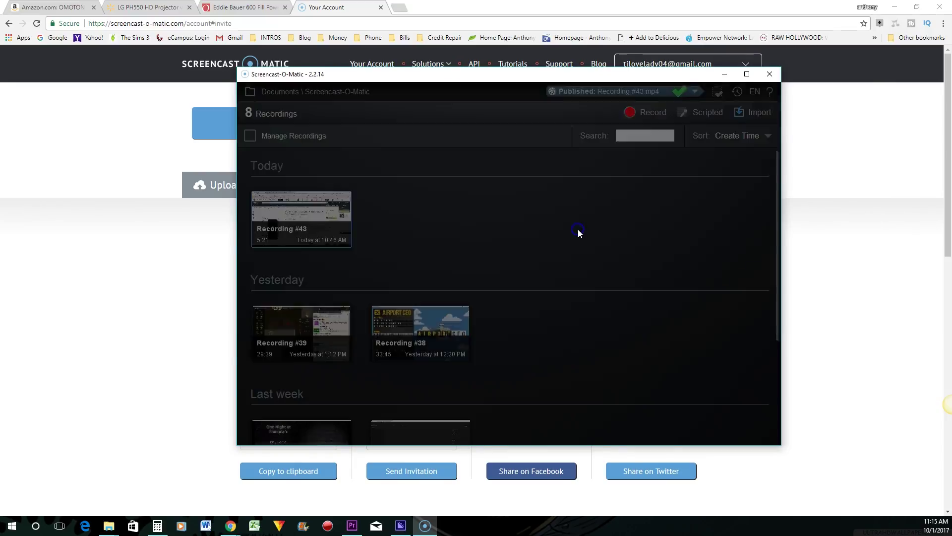
scroll(398, 204, "down", 3)
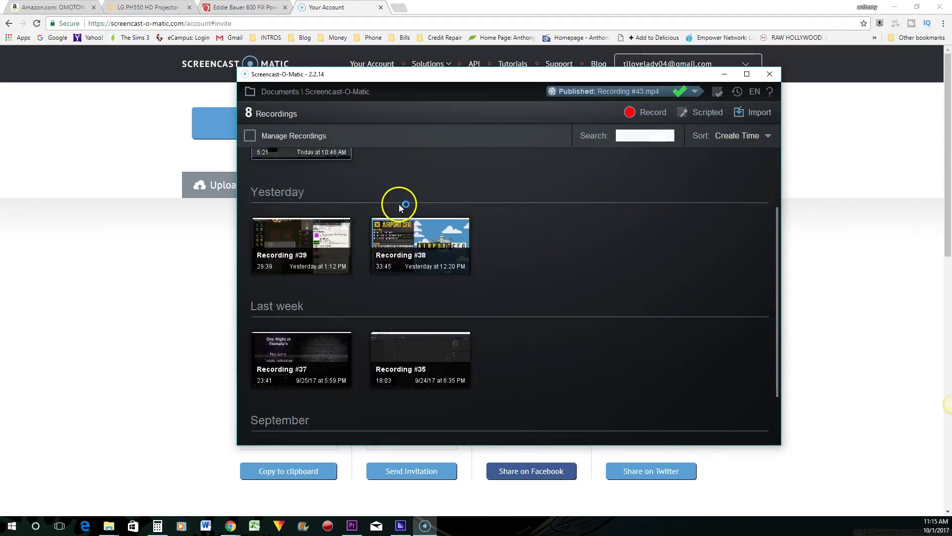
scroll(433, 245, "up", 3)
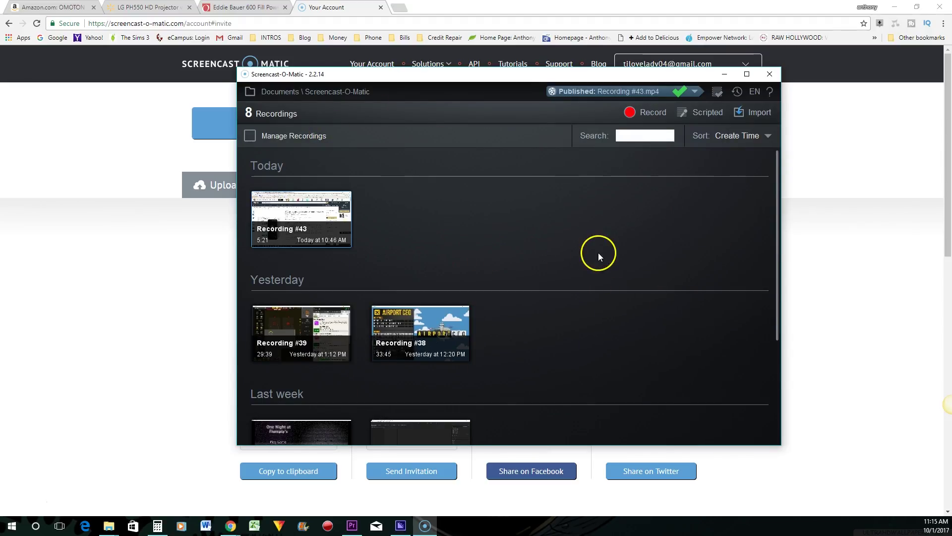
left_click(346, 203)
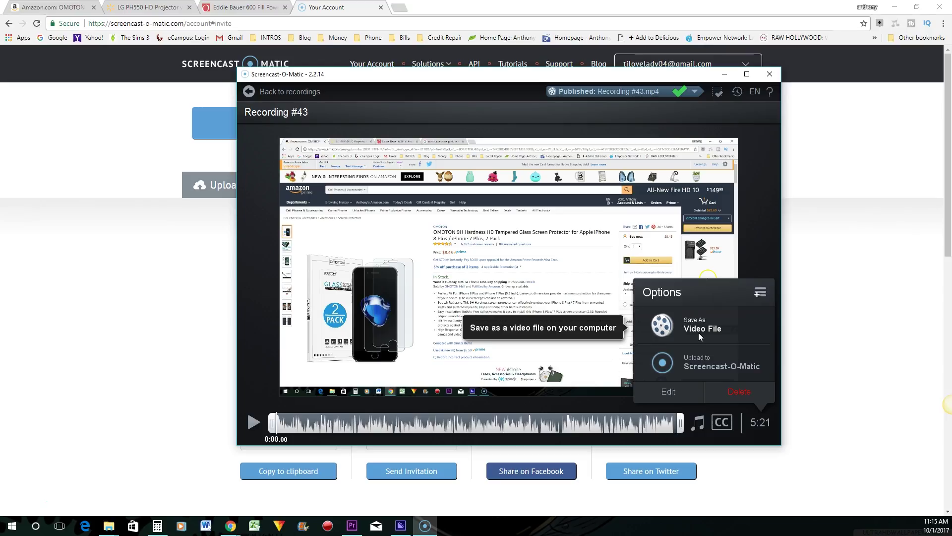
- Cancel quitting Screencast-O-Matic, check Recording #43's publishing options, and return to the recordings list
left_click(695, 322)
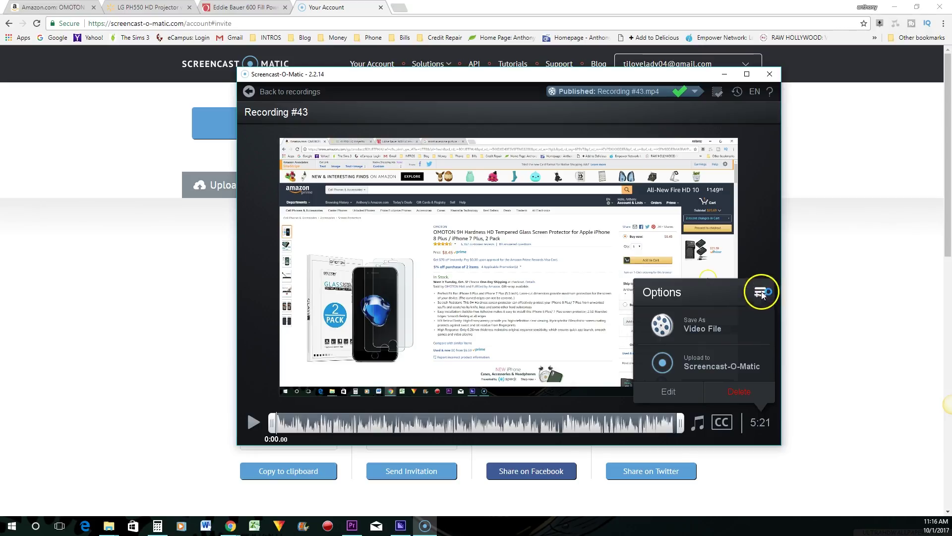
left_click(769, 74)
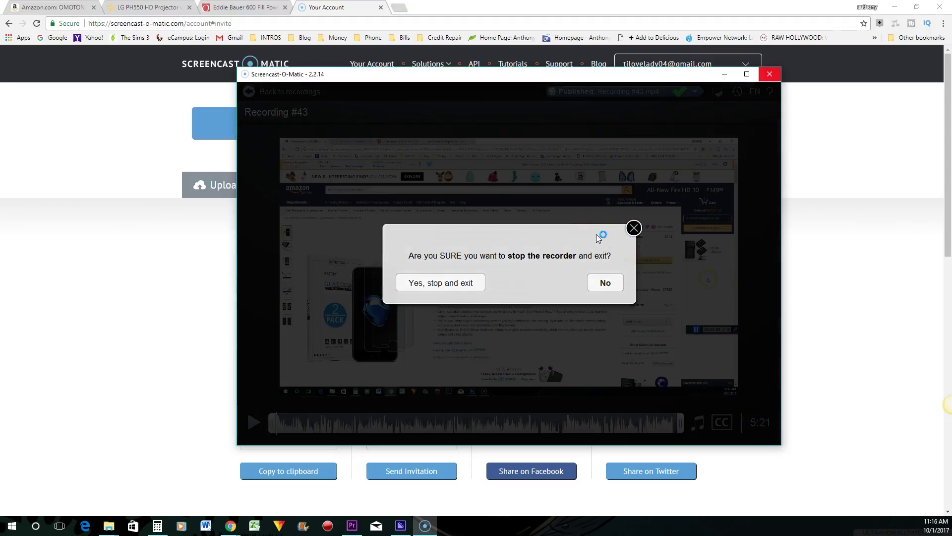
left_click(607, 283)
left_click(758, 409)
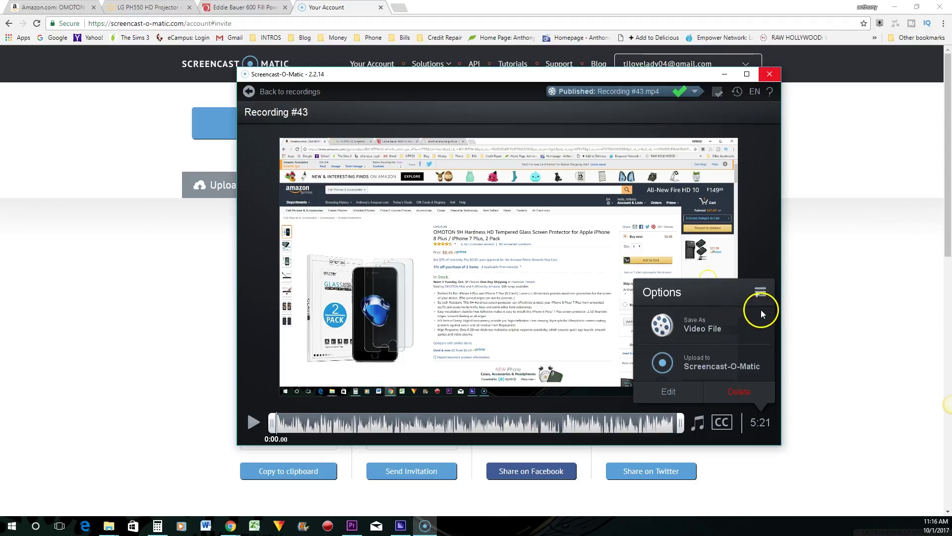
left_click(762, 294)
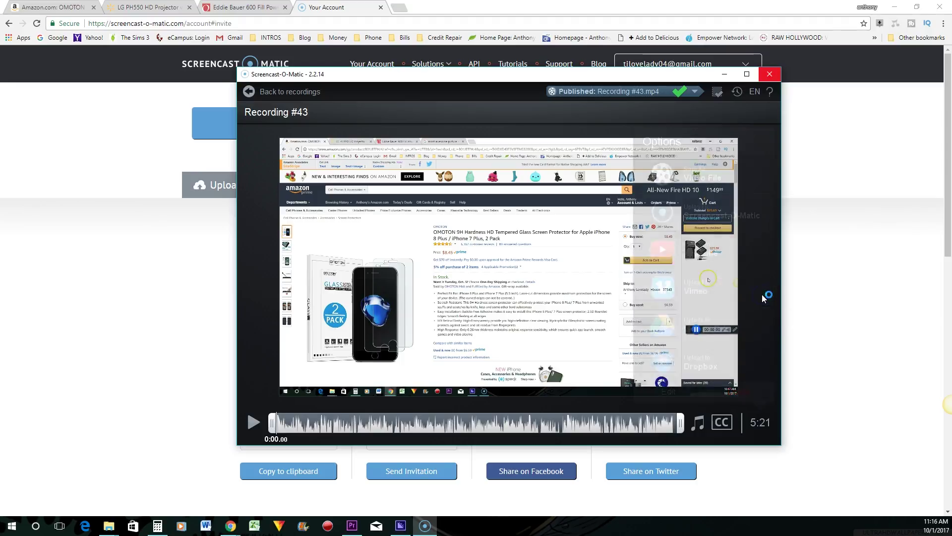
left_click(463, 103)
left_click(249, 91)
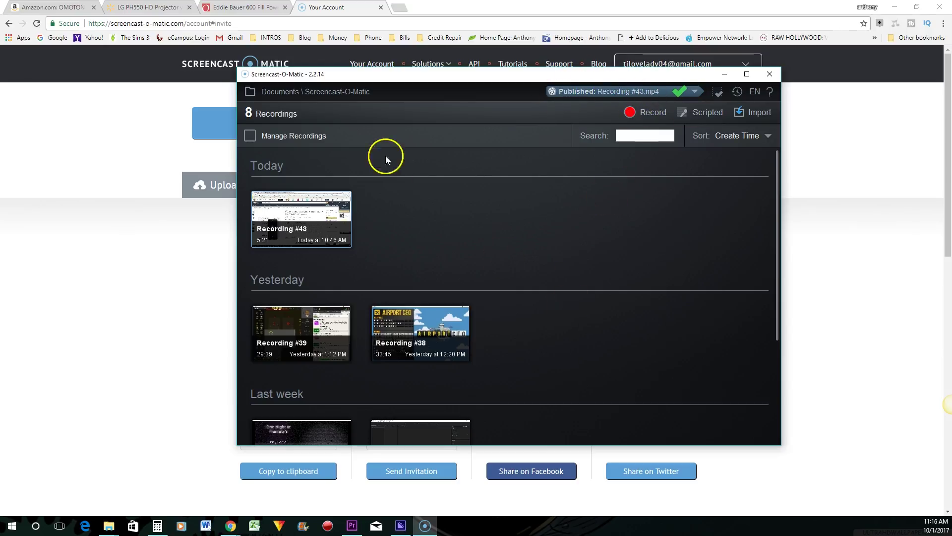
- Browse the saved recordings, try Recording #30, then minimize the manager to reveal the Free Pro Renewal page
scroll(609, 368, "down", 3)
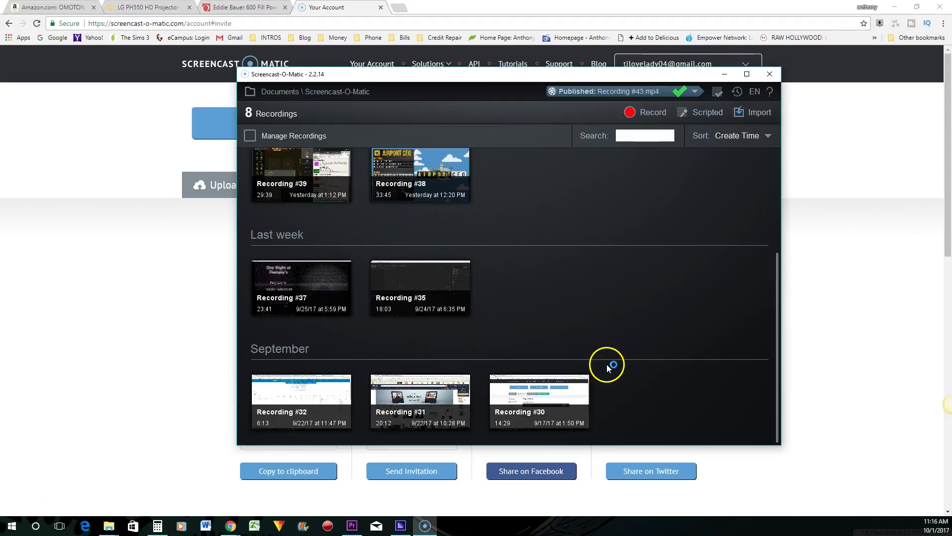
scroll(606, 364, "up", 3)
scroll(452, 306, "down", 3)
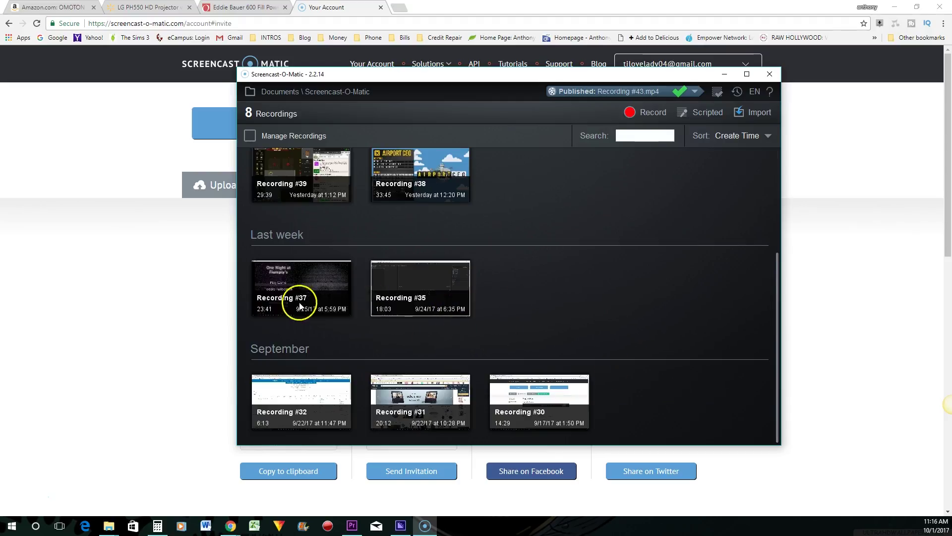
scroll(336, 346, "up", 3)
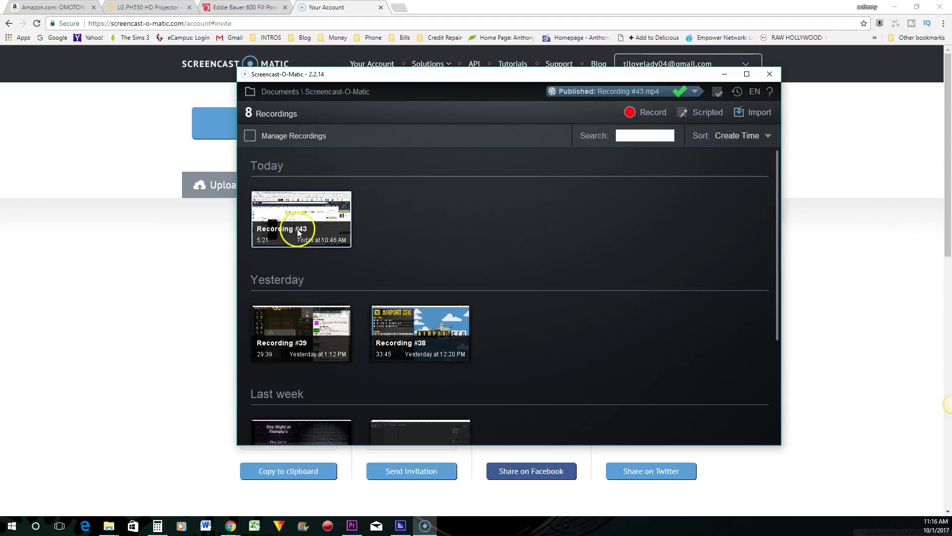
scroll(323, 355, "down", 3)
left_click(558, 420)
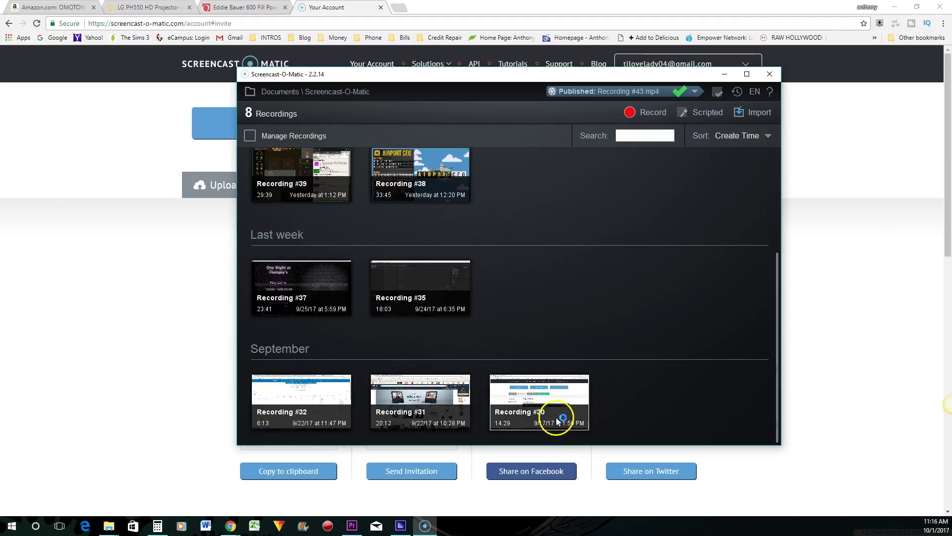
scroll(477, 297, "up", 3)
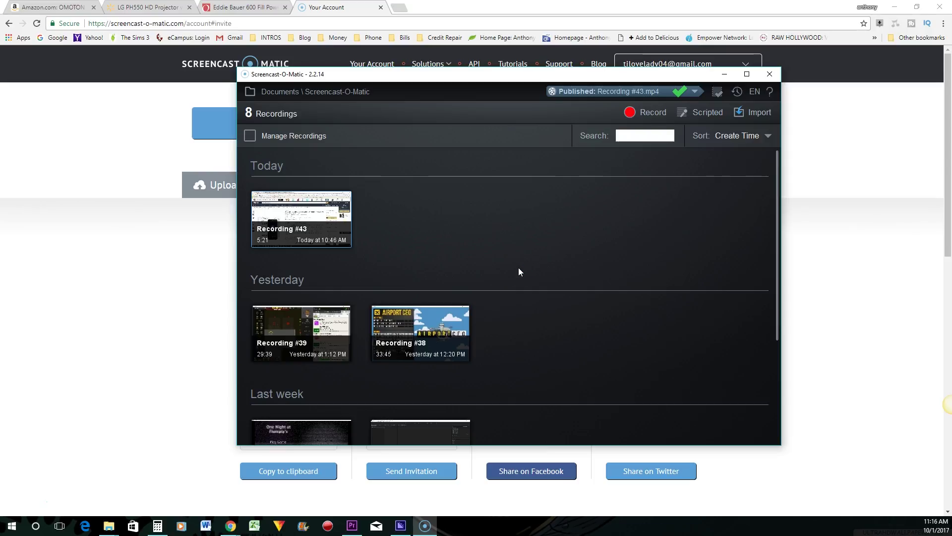
left_click(725, 74)
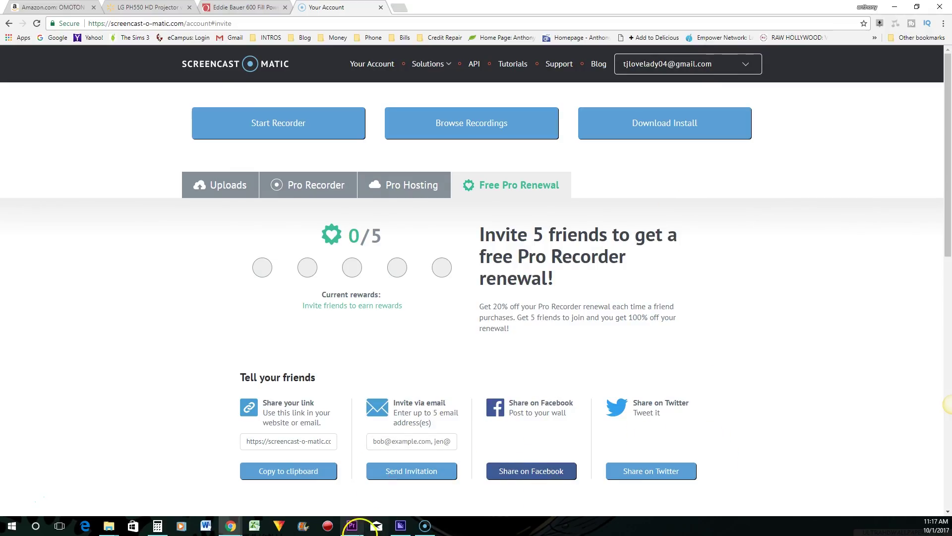
mouse_move(360, 531)
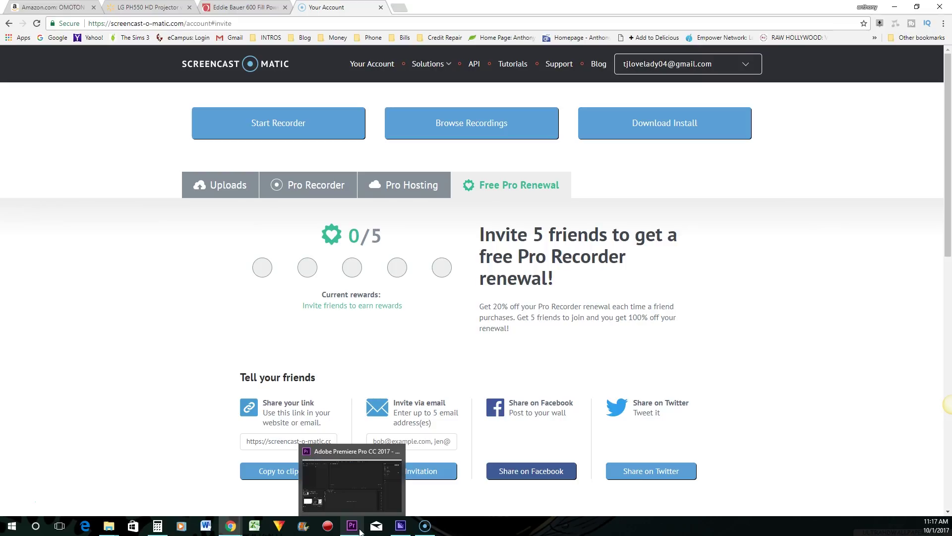
left_click(329, 518)
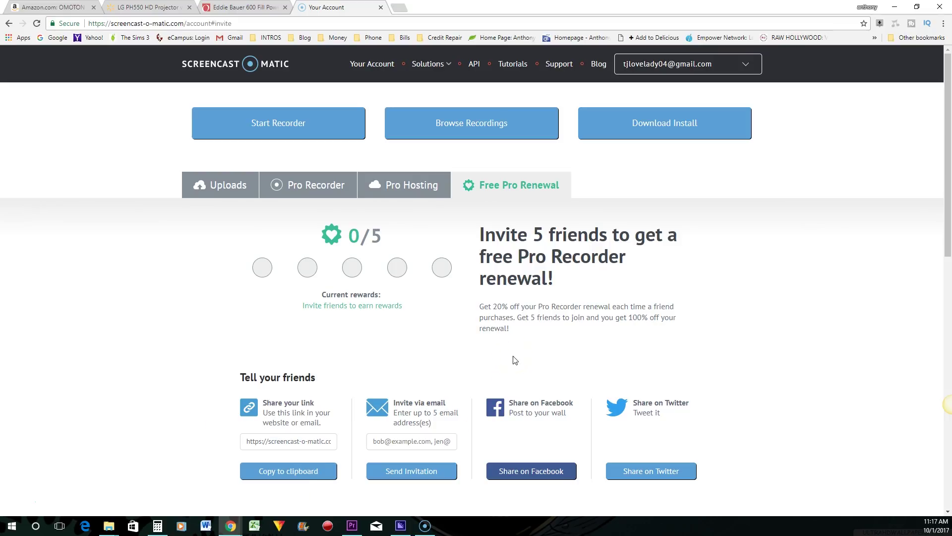
left_click(529, 320)
- Create the tjplays sequence from tjplays.mp4, append Recording #39.mp4, and park the playhead at 00;00;09;10
left_click(352, 525)
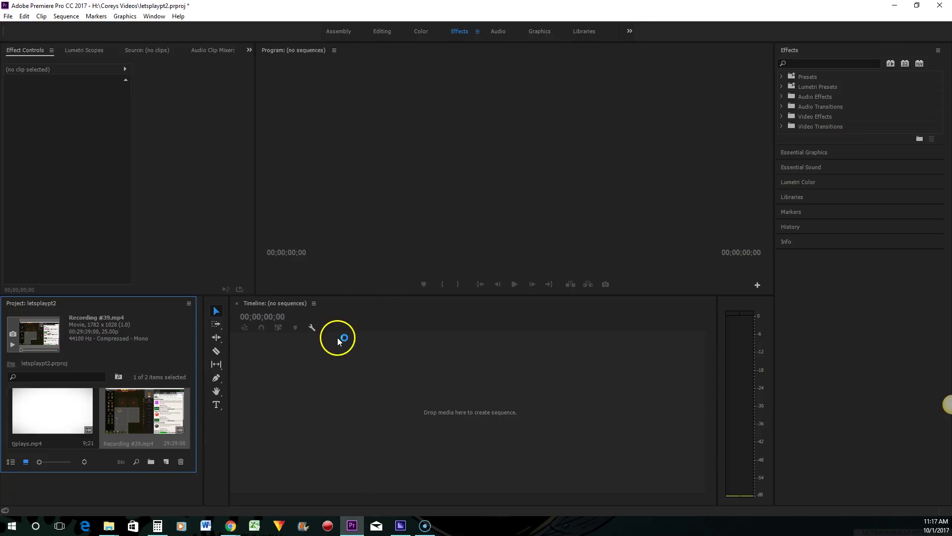
left_click_drag(55, 399, 304, 352)
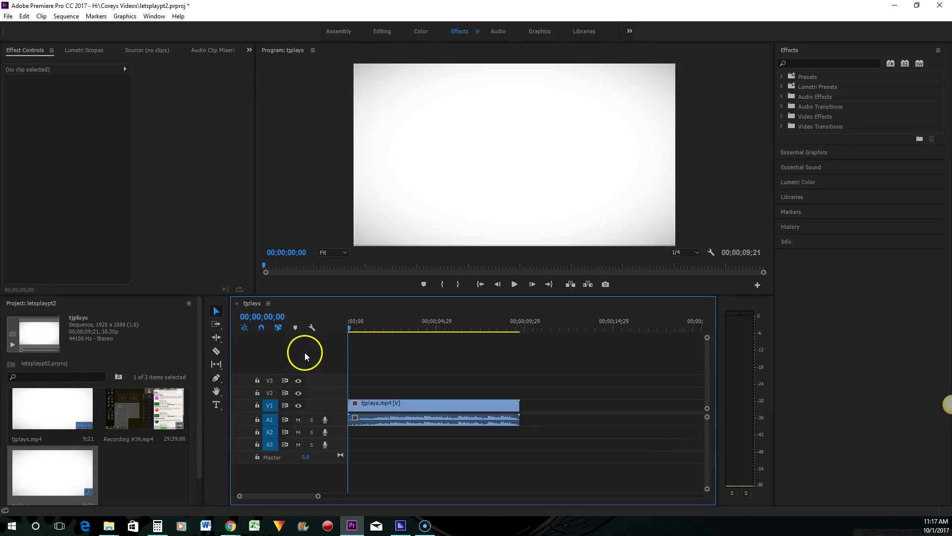
scroll(364, 392, "down", 1)
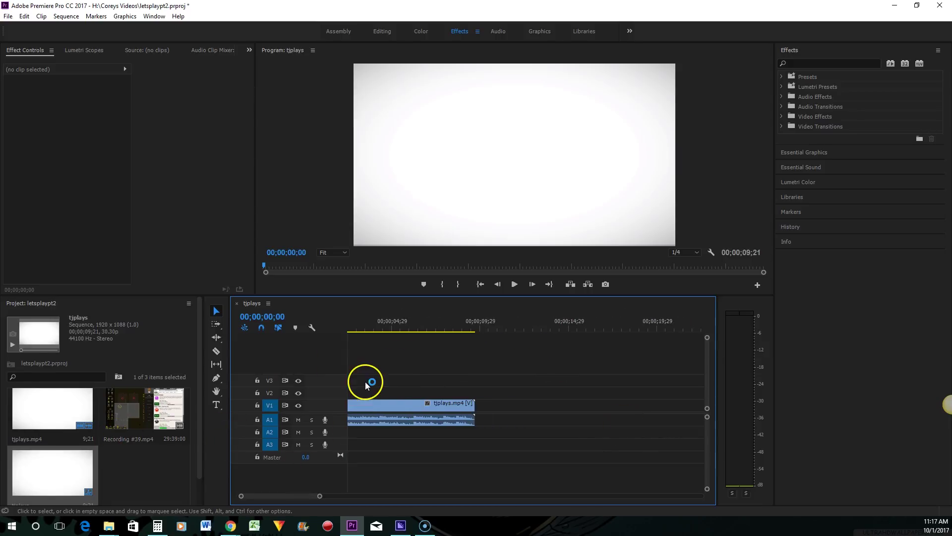
scroll(173, 406, "down", 1)
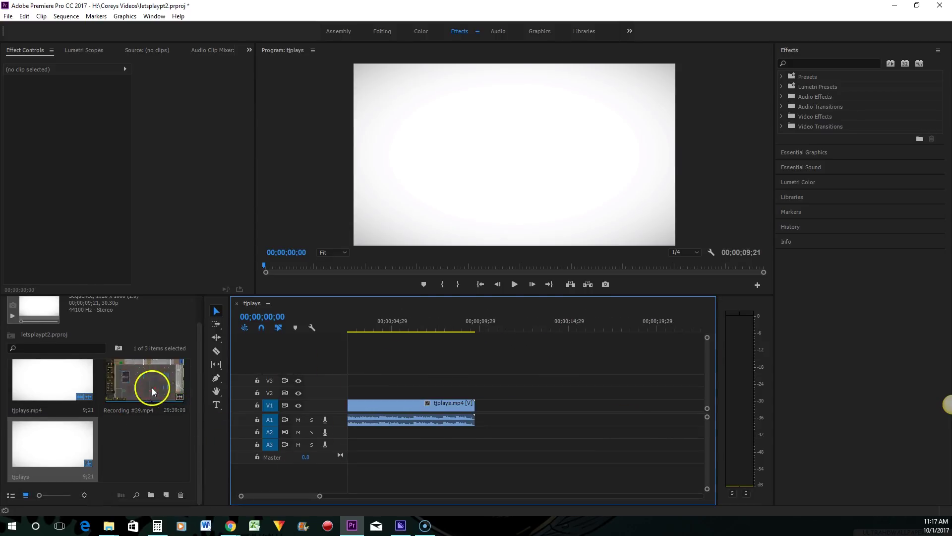
left_click_drag(152, 388, 481, 409)
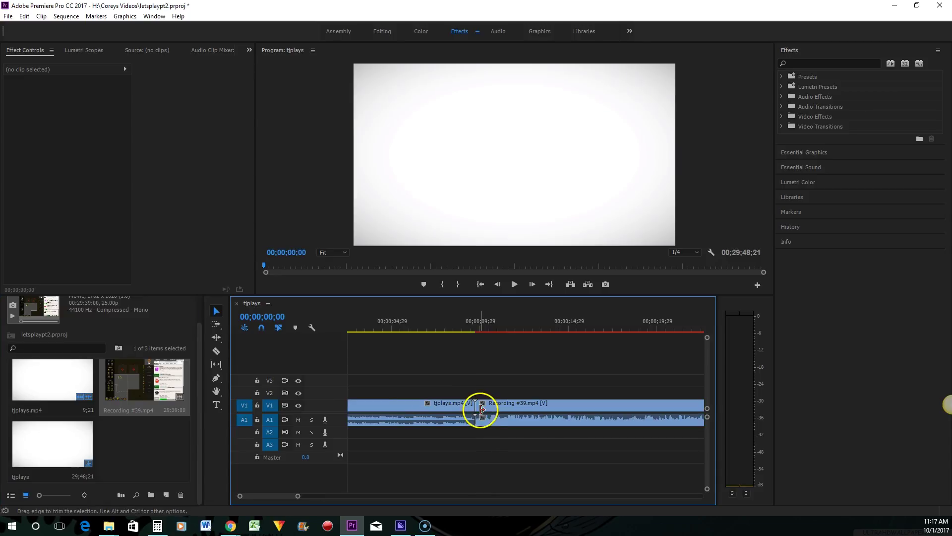
left_click(487, 316)
left_click_drag(483, 331, 340, 330)
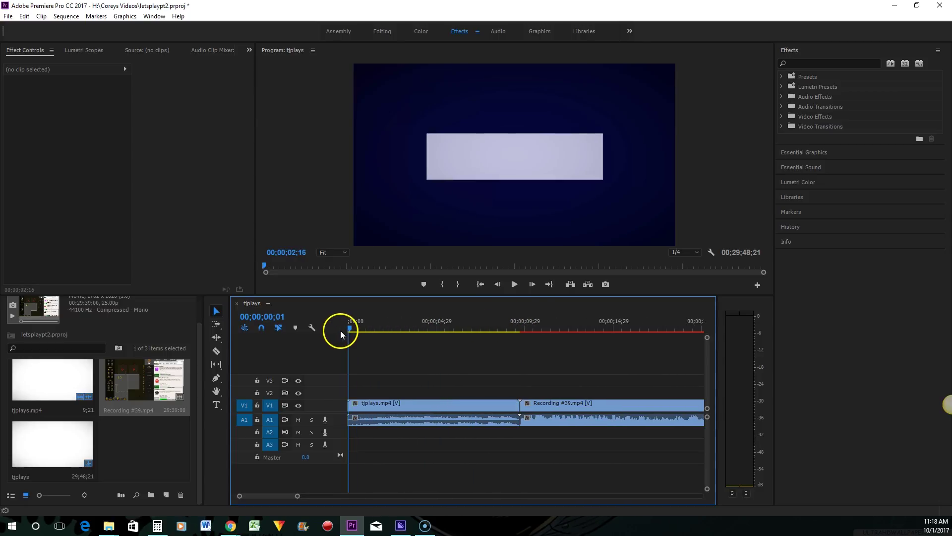
- Play the sequence from the start, pausing and resuming, until the gameplay footage appears
left_click(514, 284)
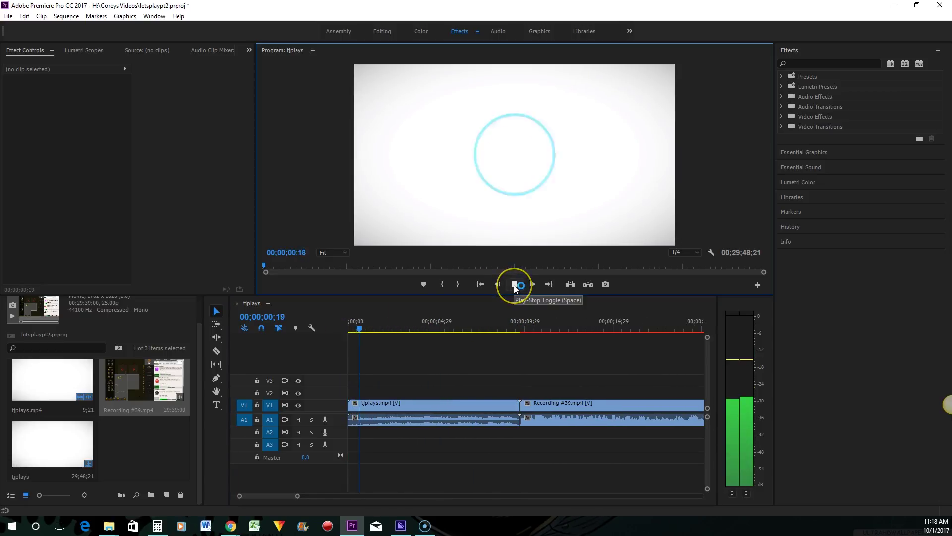
left_click(515, 287)
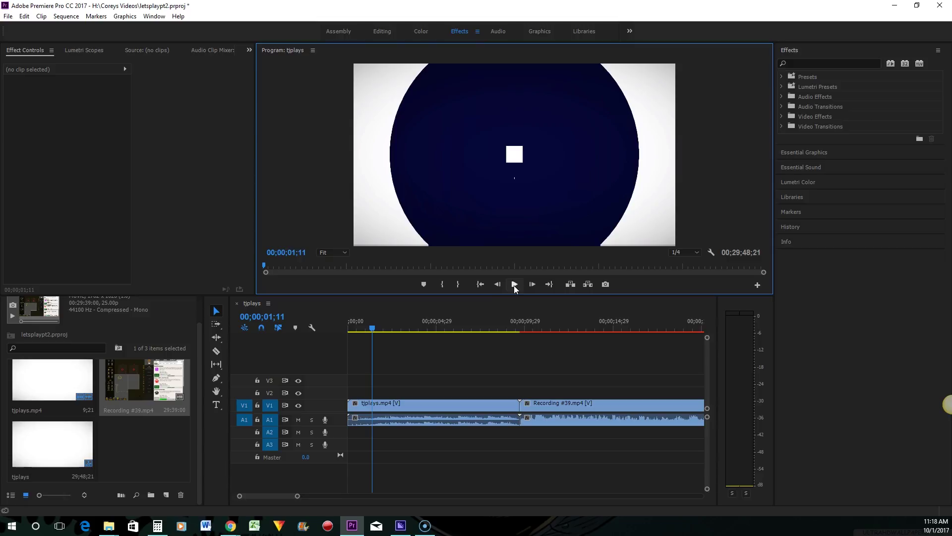
left_click(514, 285)
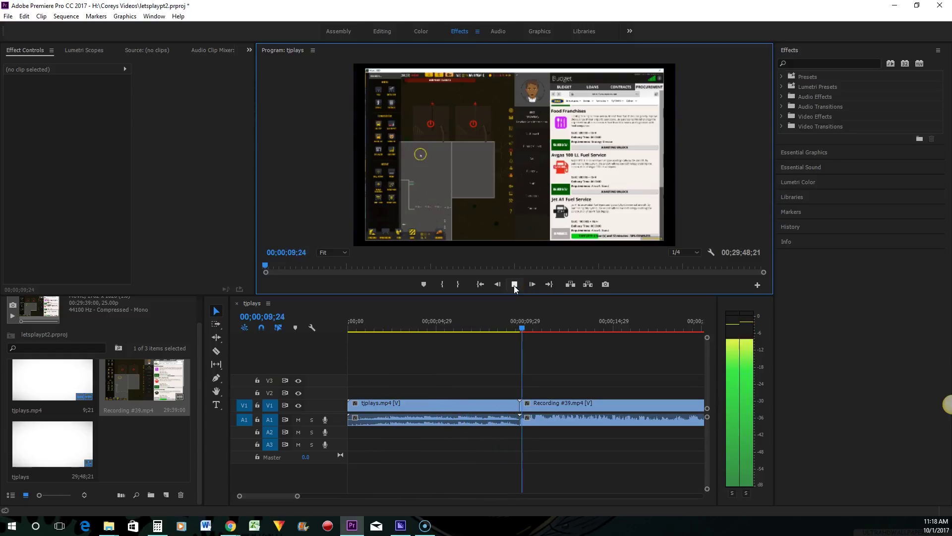
left_click(515, 284)
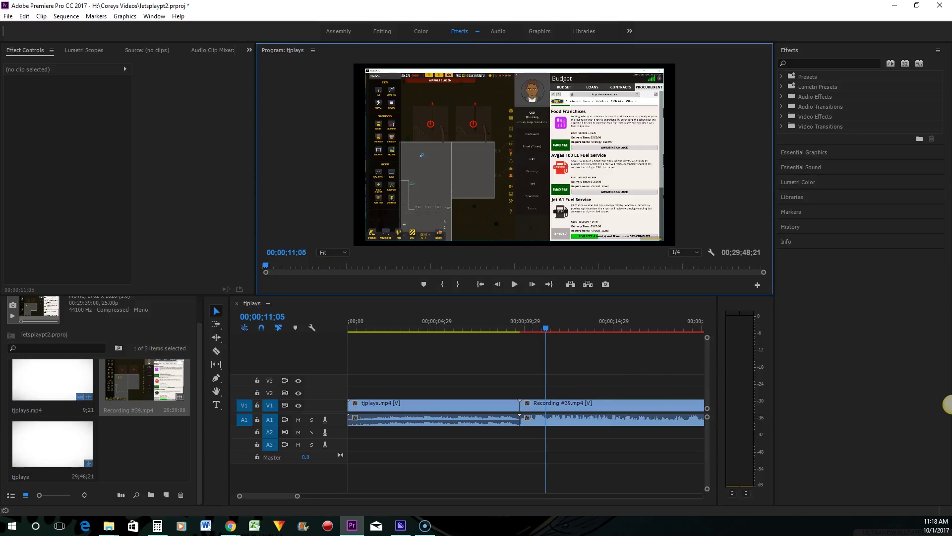
- Show the desktop and open File Explorer to fetch the green-screen clip MVI_2402 - Copy.MP4
left_click(948, 404)
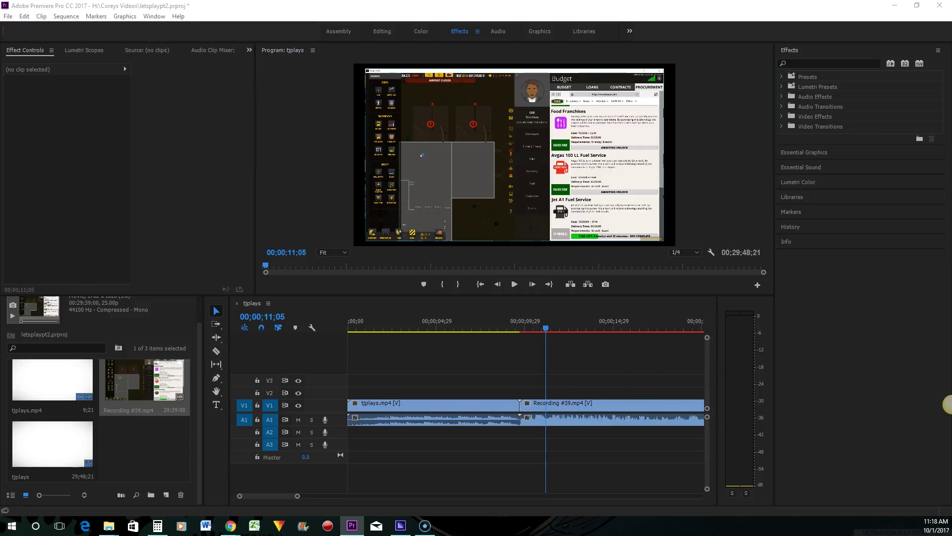
key("super+d")
key("super+d")
key("super+e")
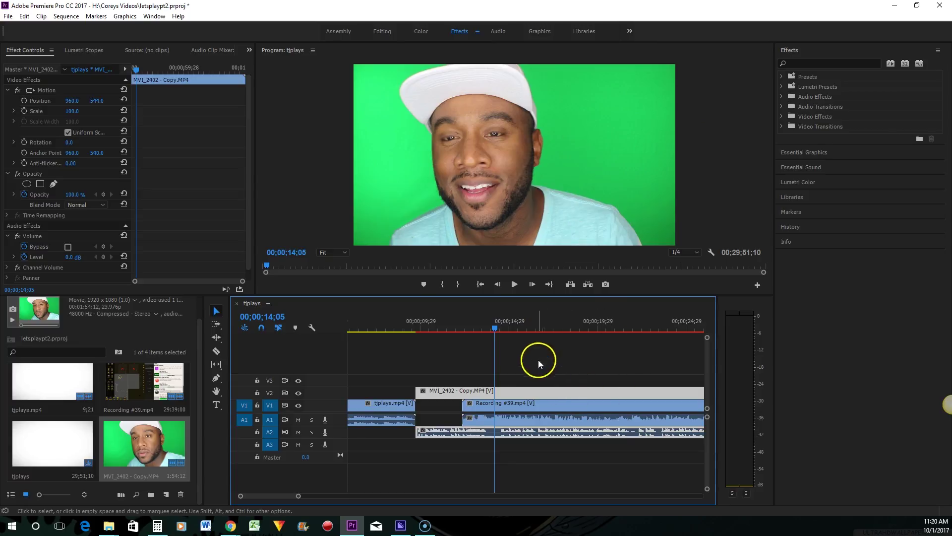
- Scrub the playhead through the start of the MVI_2402 - Copy.MP4 commentary overlay on V2
left_click_drag(495, 334, 421, 335)
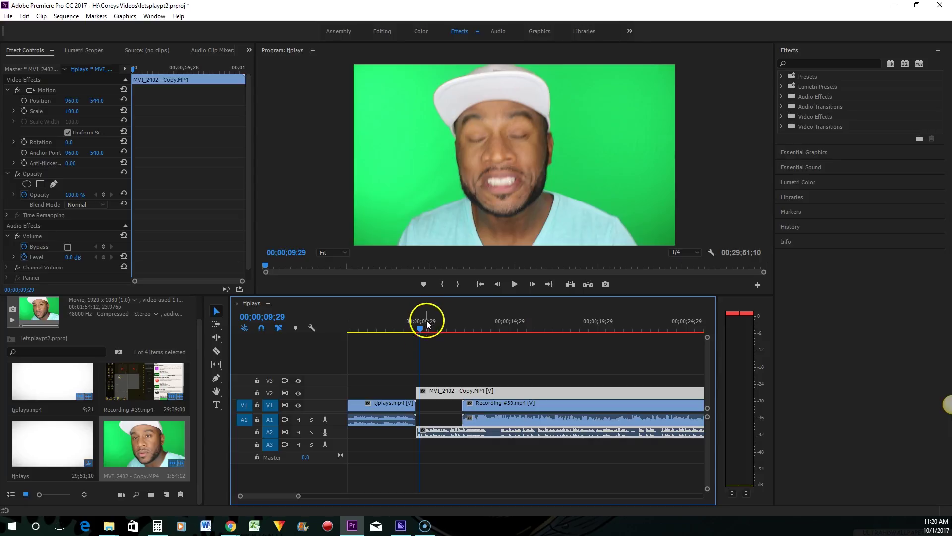
left_click_drag(421, 327, 445, 347)
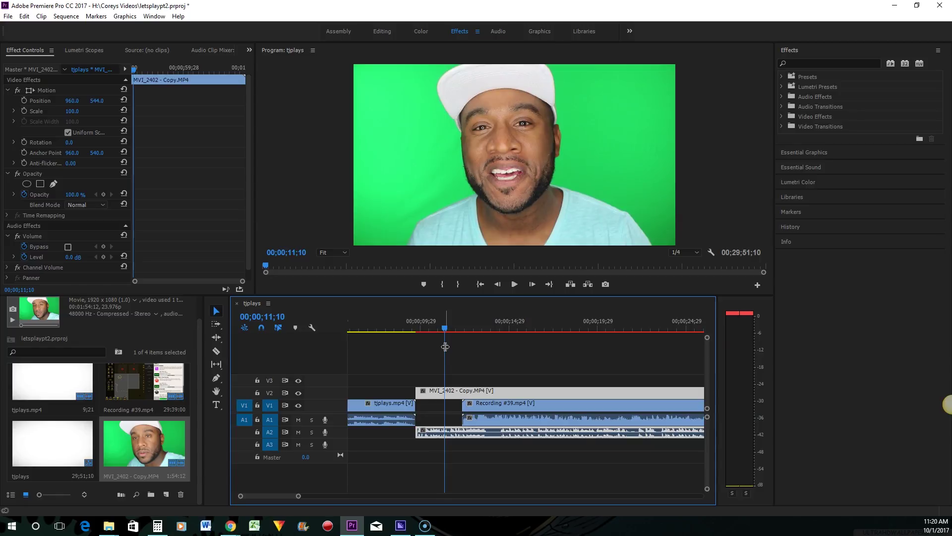
left_click(466, 336)
left_click(498, 304)
left_click(858, 71)
- Search Effects for 'ultra' and apply Ultra Key to MVI_2402 - Copy.MP4
left_click(858, 65)
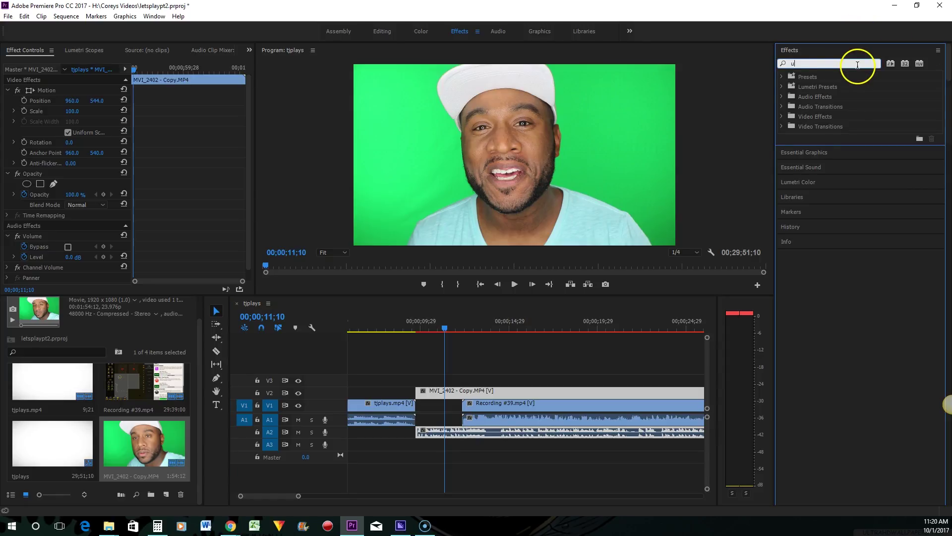
type("ultra")
left_click_drag(838, 136, 435, 392)
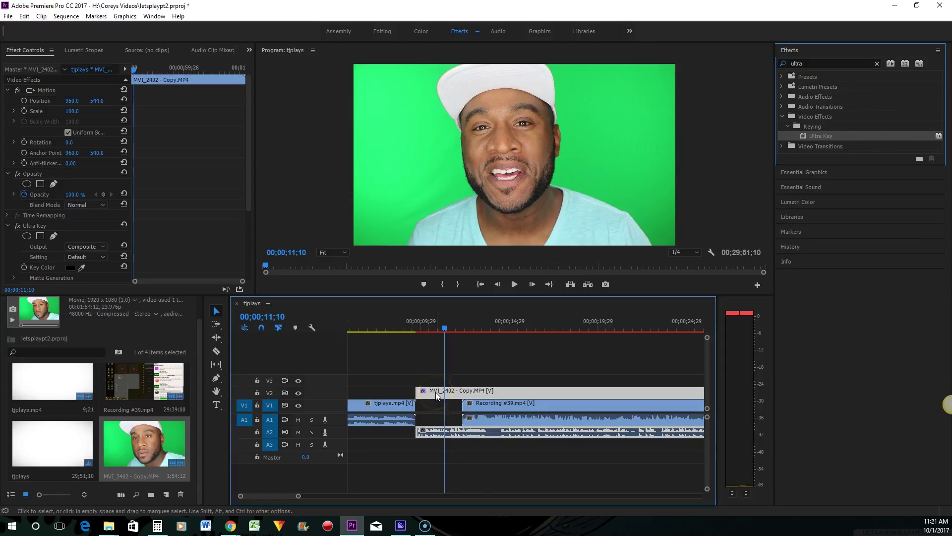
- Set Ultra Key's Key Color by sampling the green background in the Program monitor
left_click(83, 267)
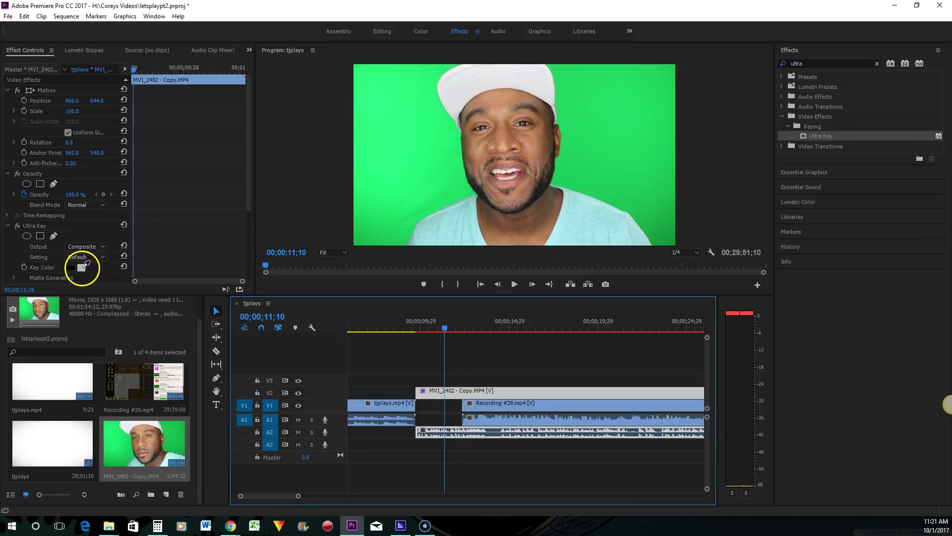
left_click(33, 272)
left_click(83, 267)
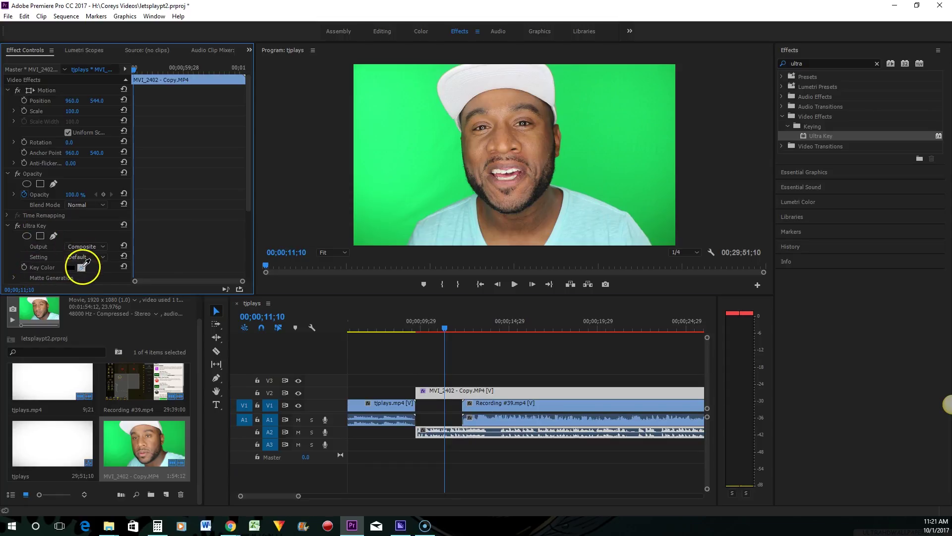
left_click(421, 128)
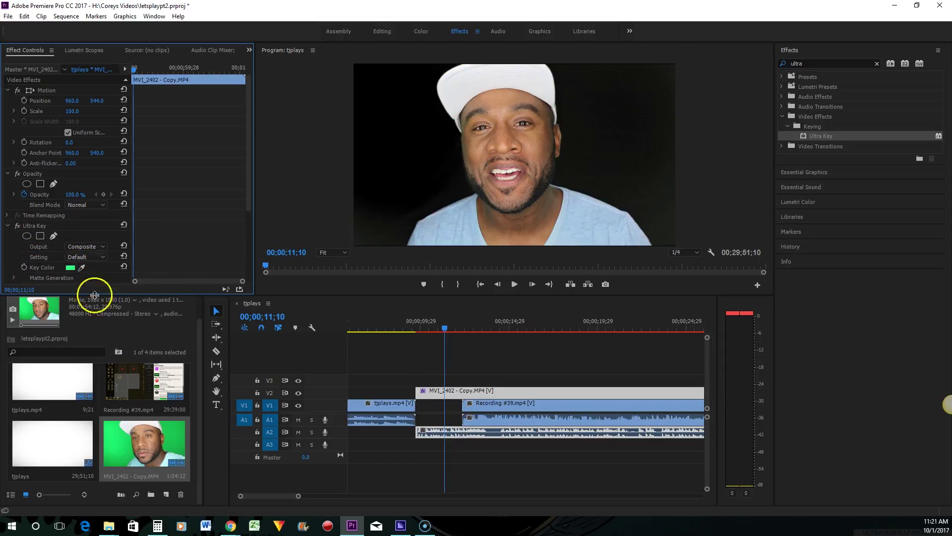
scroll(139, 234, "down", 4)
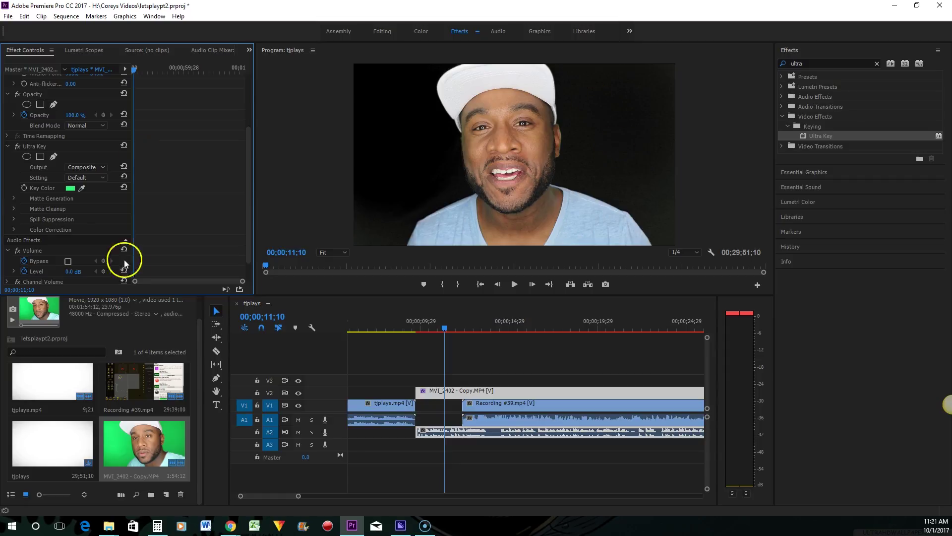
- In Ultra Key's Matte Generation, set Tolerance to 79 and Pedestal to 86
left_click(17, 195)
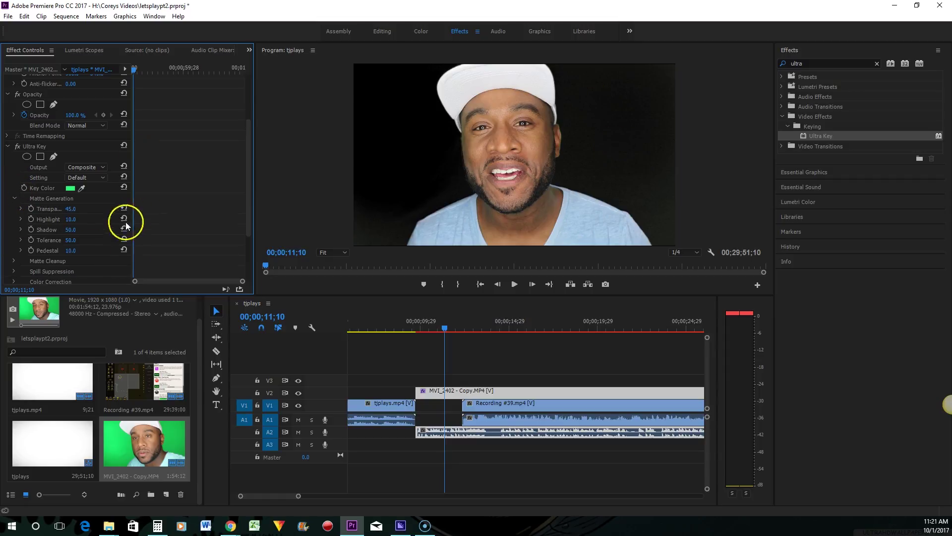
left_click(70, 240)
type("64")
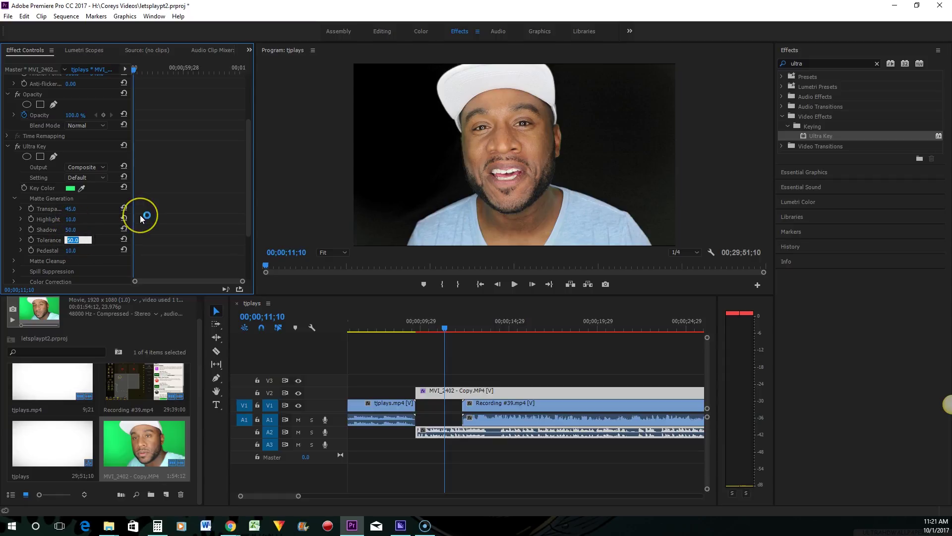
key("Return")
left_click(80, 248)
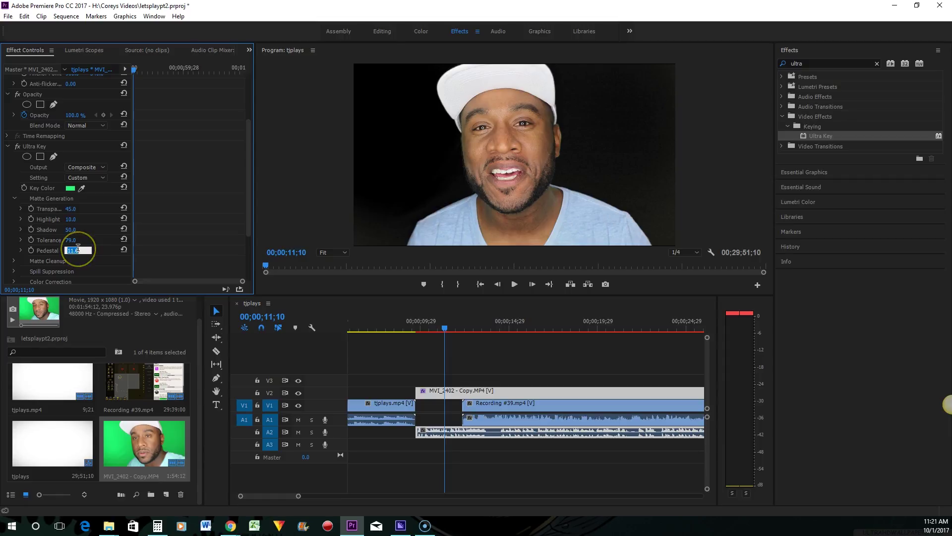
type("15")
key("Return")
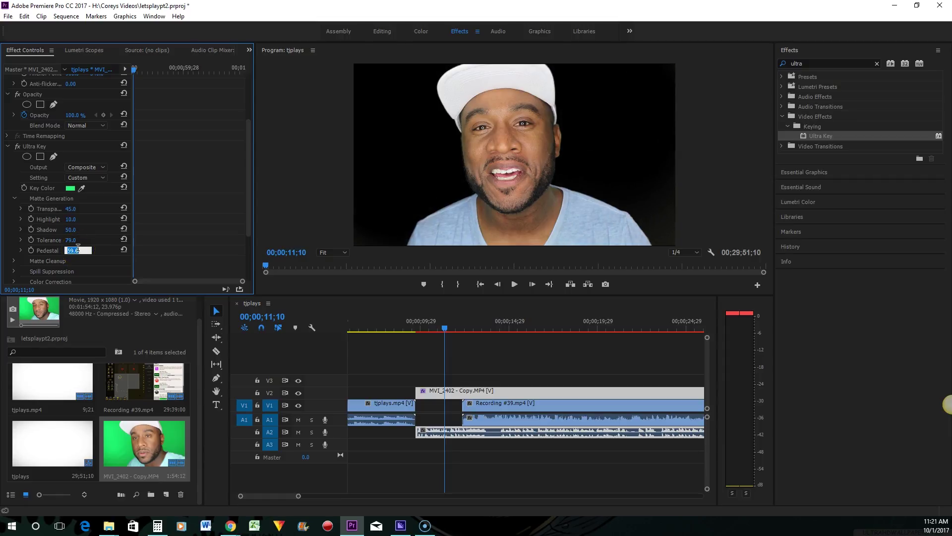
type("82")
key("Return")
left_click(14, 260)
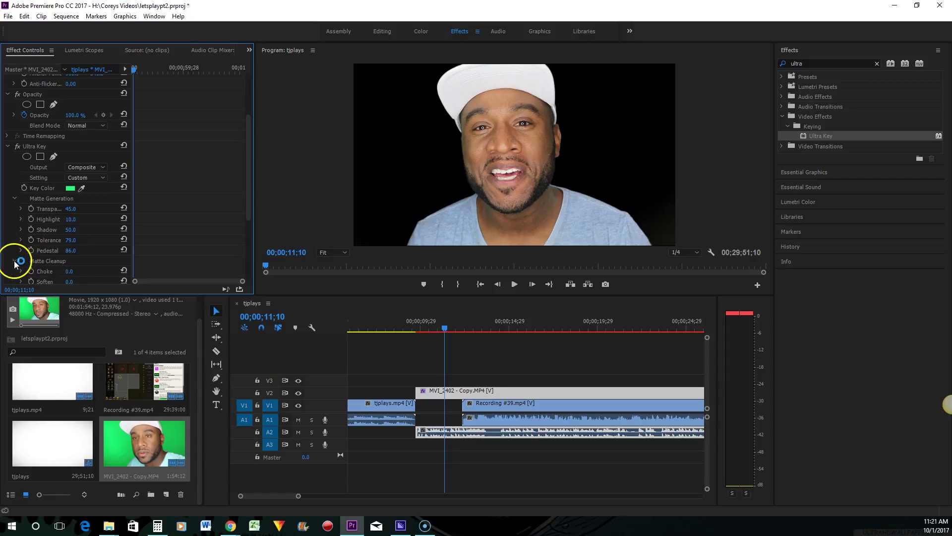
- Set the key's Matte Cleanup to Choke 27, Soften 34 and Contrast 34
scroll(62, 241, "down", 1)
left_click(70, 241)
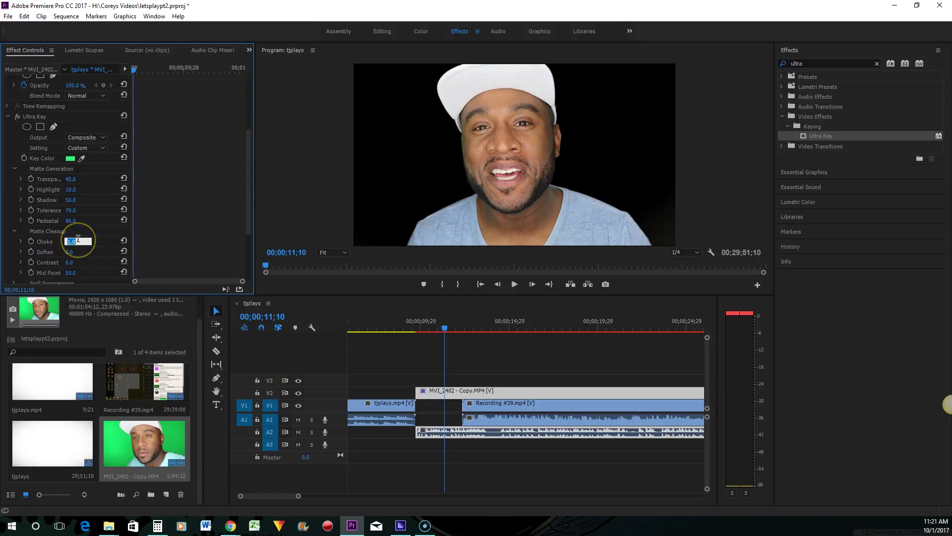
type("17")
key("Return")
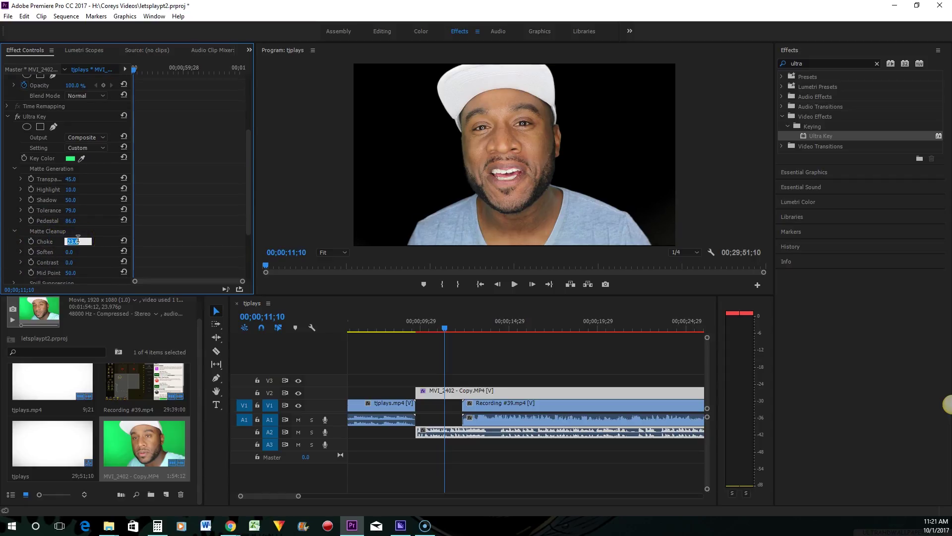
key("Up")
key("Up")
key("Up")
key("Up")
left_click(77, 250)
type("5")
key("Return")
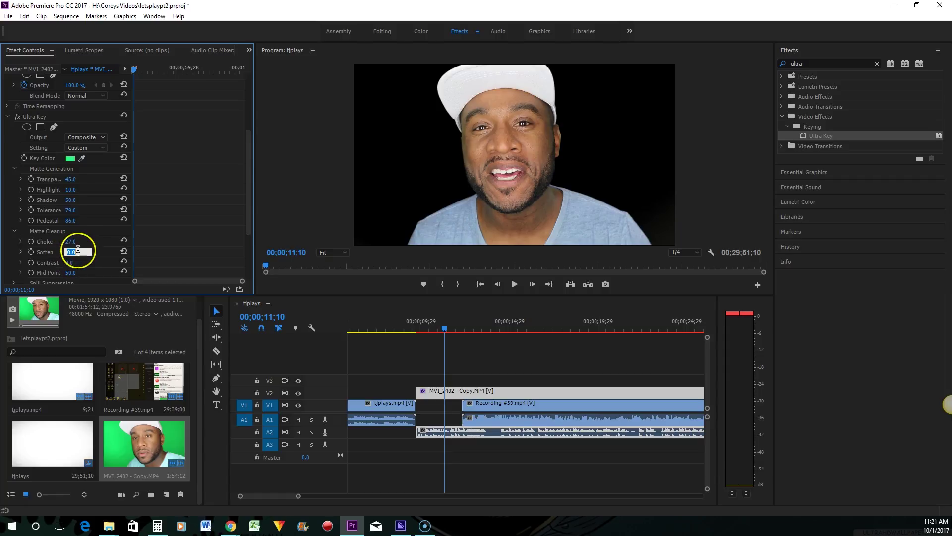
type("18")
key("Return")
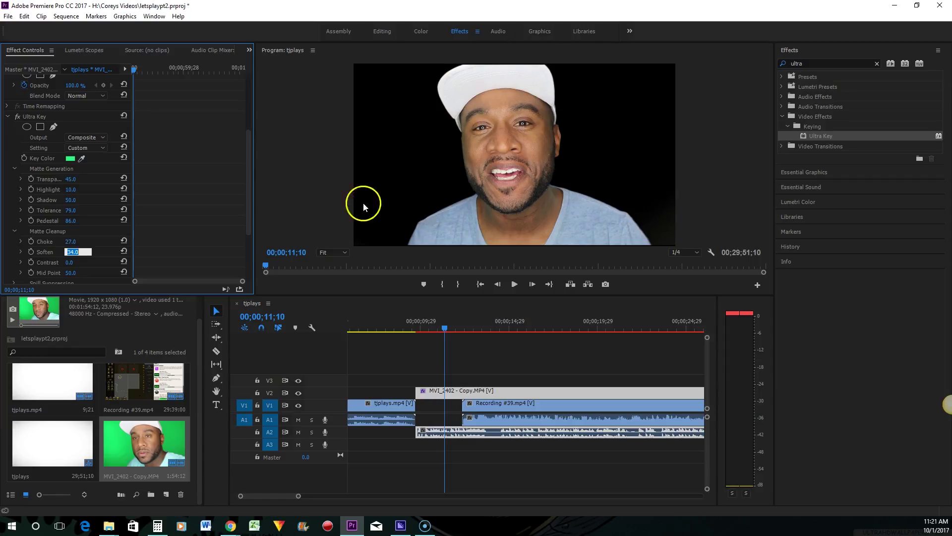
scroll(114, 260, "down", 1)
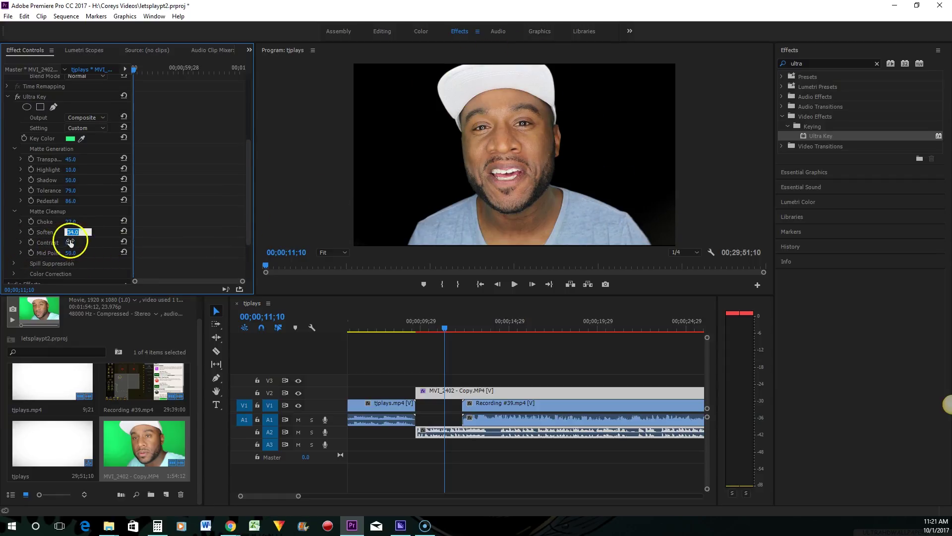
left_click(70, 242)
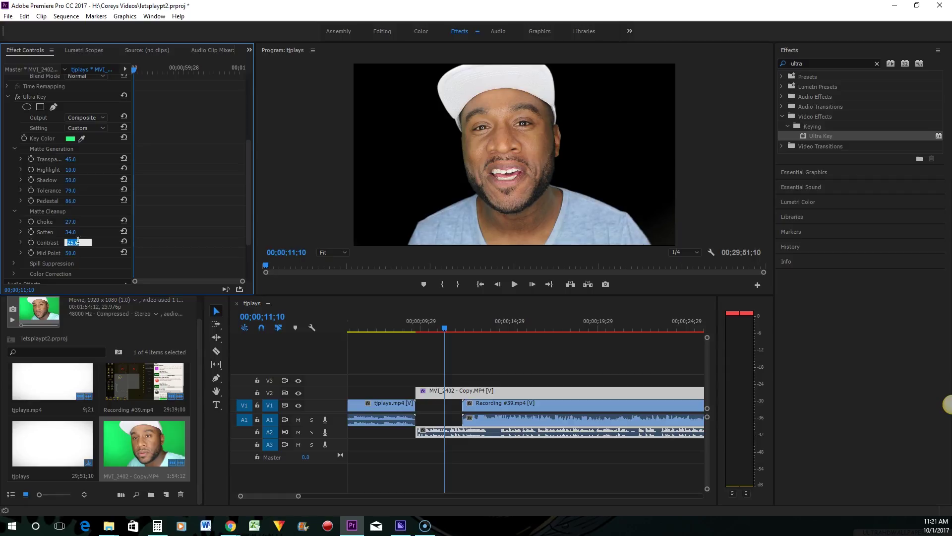
- Expand Spill Suppression, lower its Desaturate value, and slide Recording #39 left to close the gap
scroll(80, 233, "down", 1)
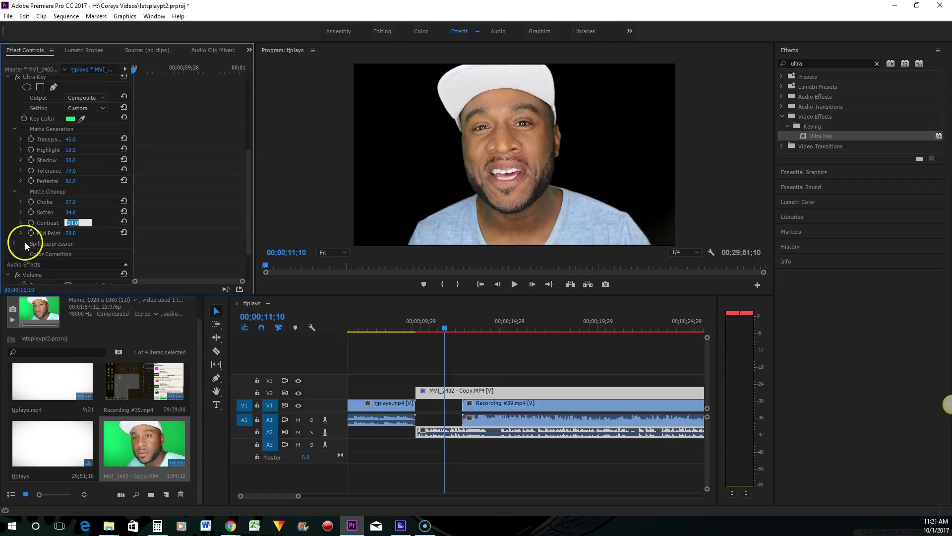
left_click(15, 243)
scroll(58, 244, "down", 1)
left_click(71, 234)
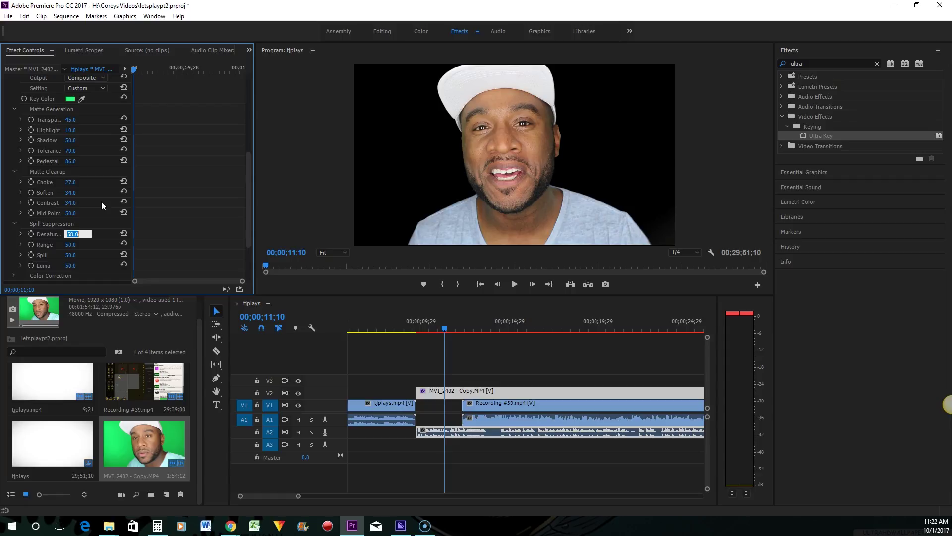
key("Down")
key("Down")
key("Down")
key("Down")
left_click(72, 251)
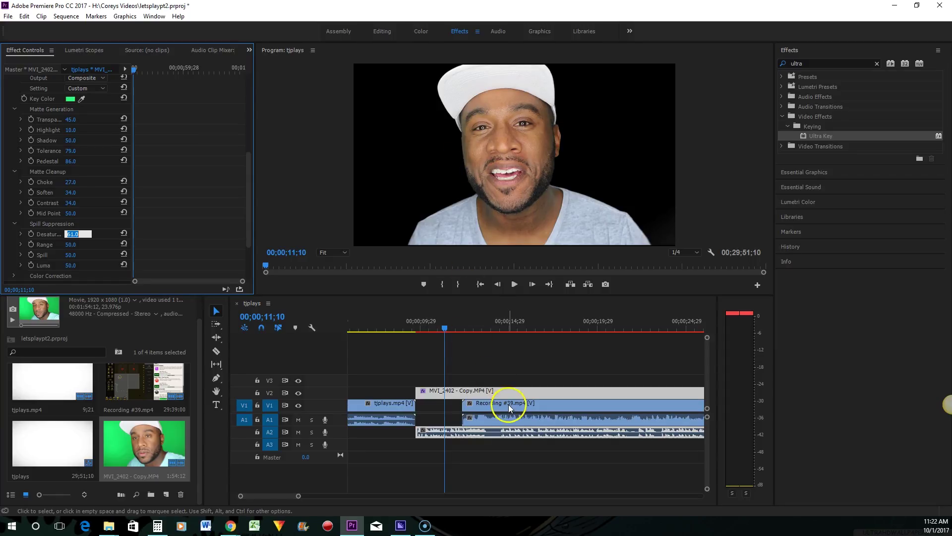
left_click_drag(508, 404, 466, 408)
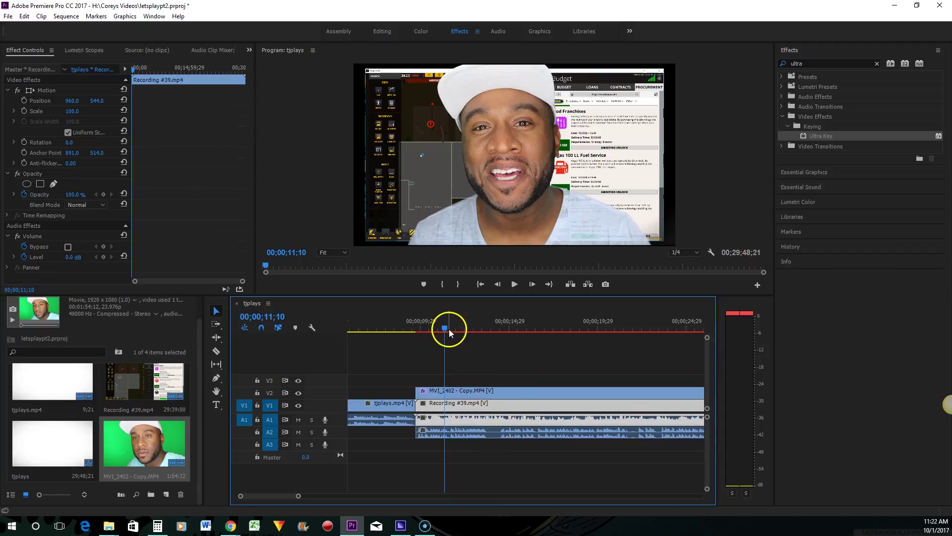
- Rewind to the commentary start, preview the keyed composite, then select the MVI_2402 commentary clip
left_click_drag(446, 328, 412, 335)
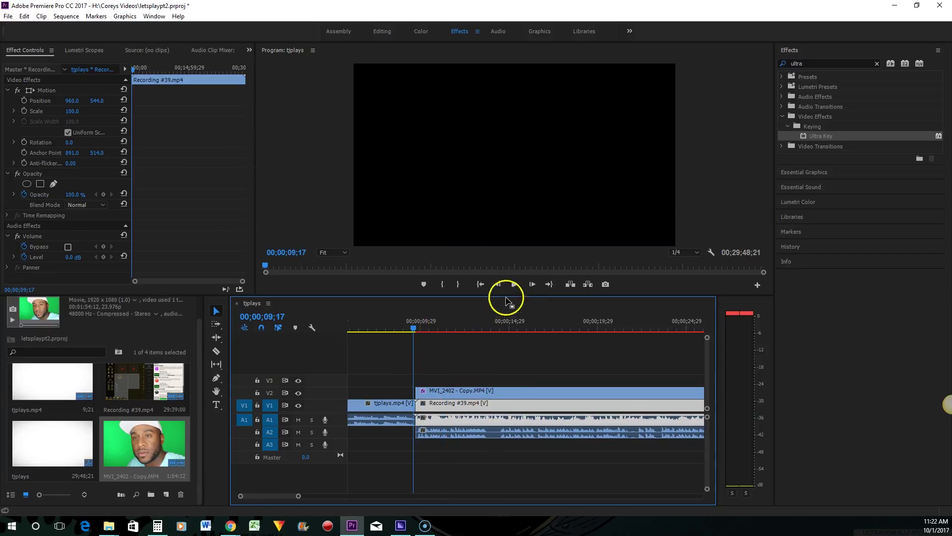
left_click(515, 286)
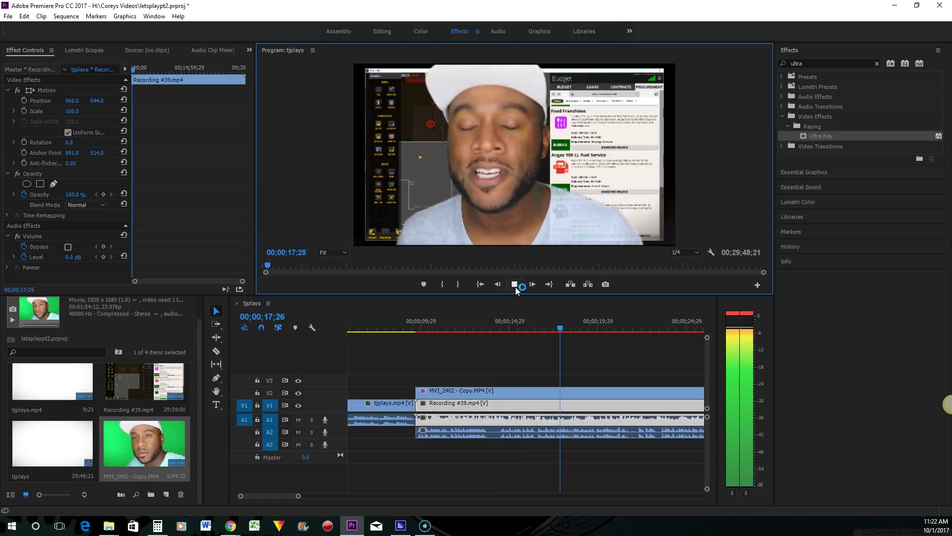
left_click(515, 288)
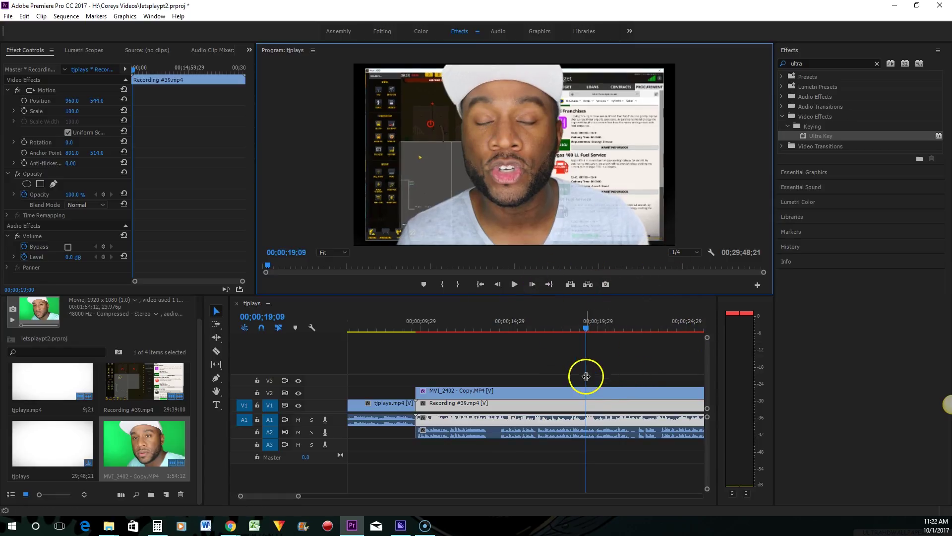
left_click(594, 393)
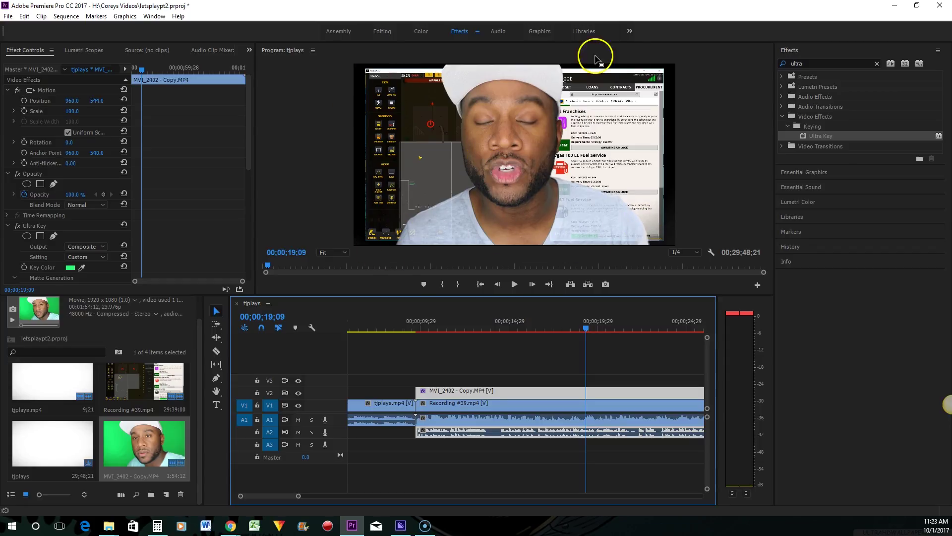
left_click(506, 266)
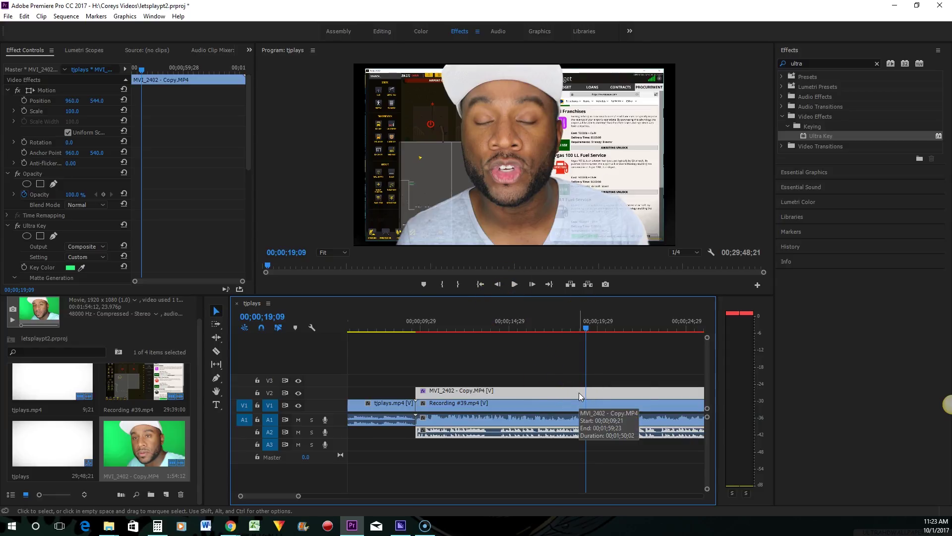
- Add Position, Scale and Opacity keyframes to the commentary clip at 19;09
mouse_move(578, 392)
left_mouse_down()
mouse_move(485, 399)
mouse_move(432, 389)
mouse_move(594, 395)
mouse_move(589, 323)
mouse_move(586, 403)
mouse_move(166, 92)
mouse_move(144, 92)
left_mouse_up()
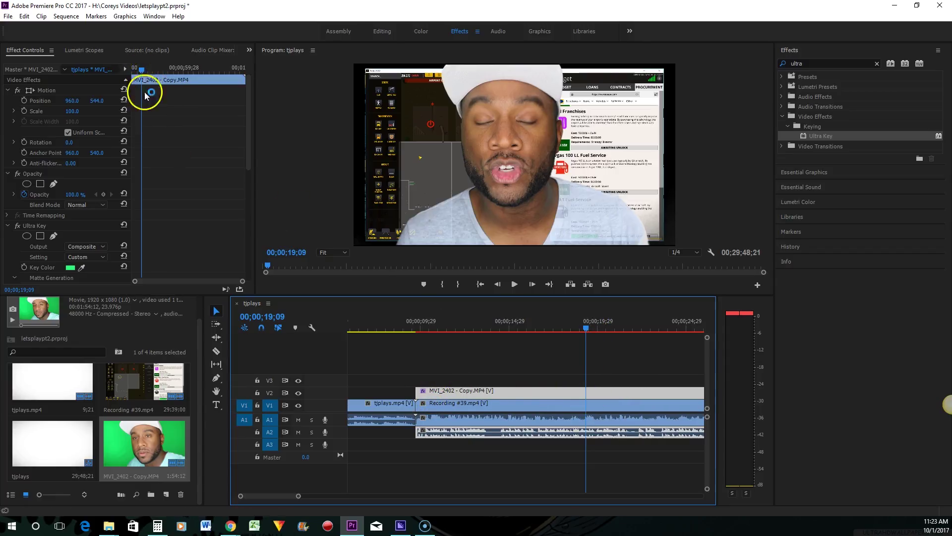
left_click(25, 101)
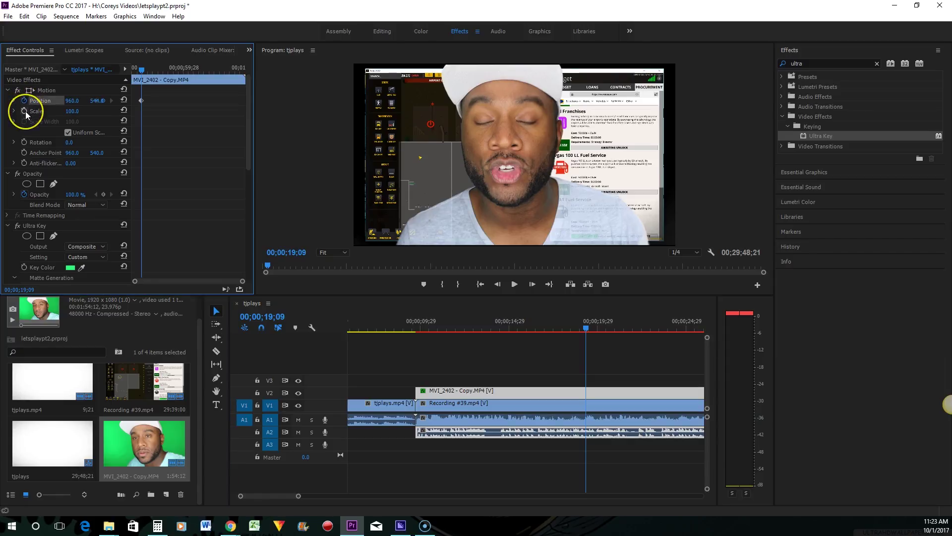
left_click(25, 112)
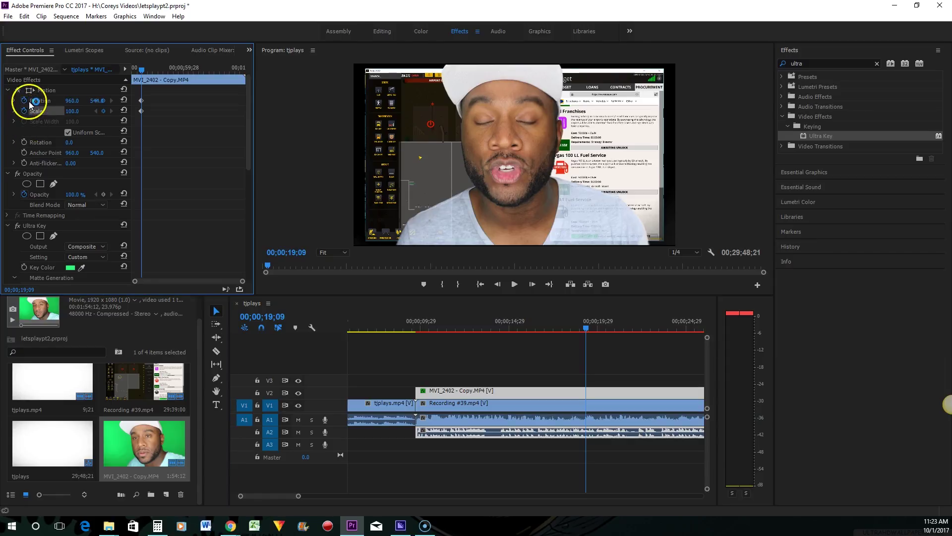
left_click(24, 195)
left_click(104, 194)
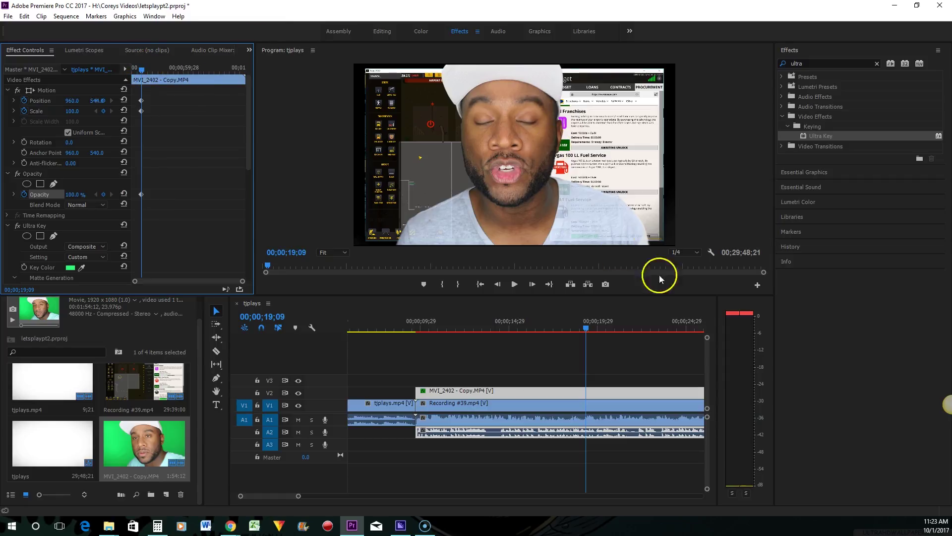
- Step the playhead forward frame by frame to 20;10
left_click(534, 284)
left_click(535, 284)
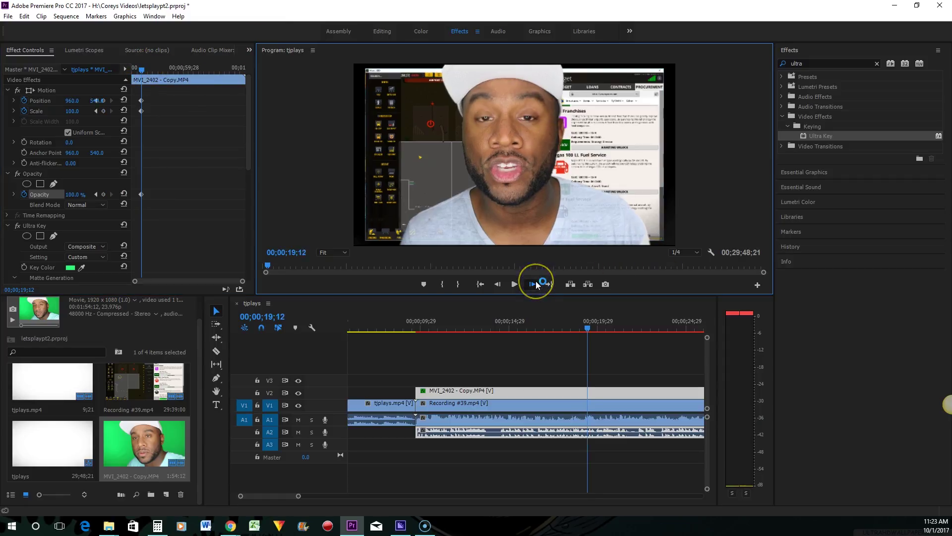
left_click(535, 283)
left_click(535, 284)
left_click(535, 284)
left_click(535, 284)
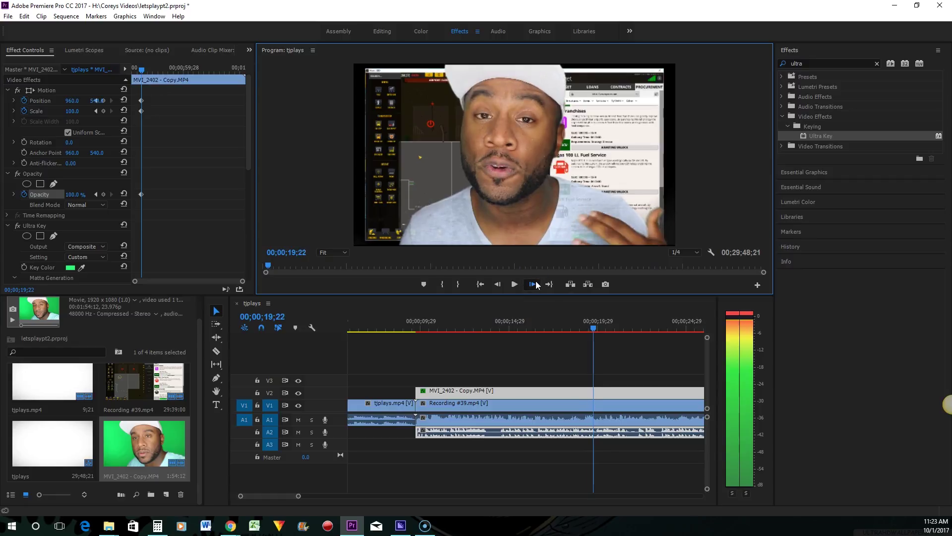
left_click(534, 284)
left_click(535, 284)
left_click(534, 283)
left_click(534, 284)
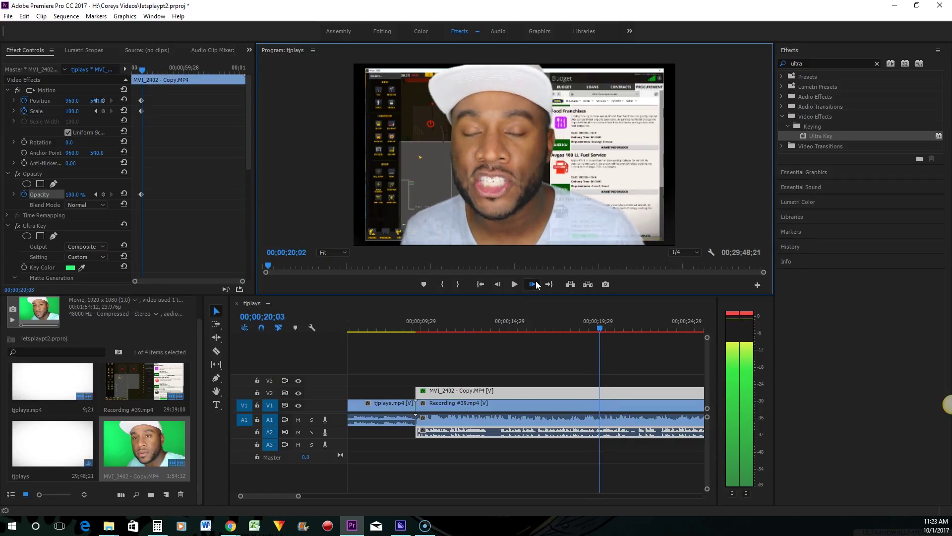
left_click(534, 283)
left_click(535, 284)
left_click(535, 283)
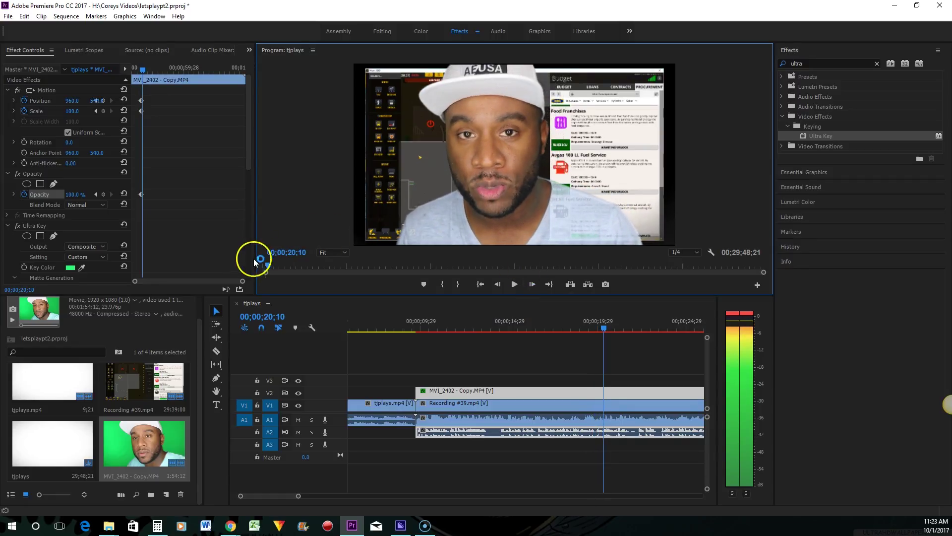
left_click_drag(242, 281, 216, 282)
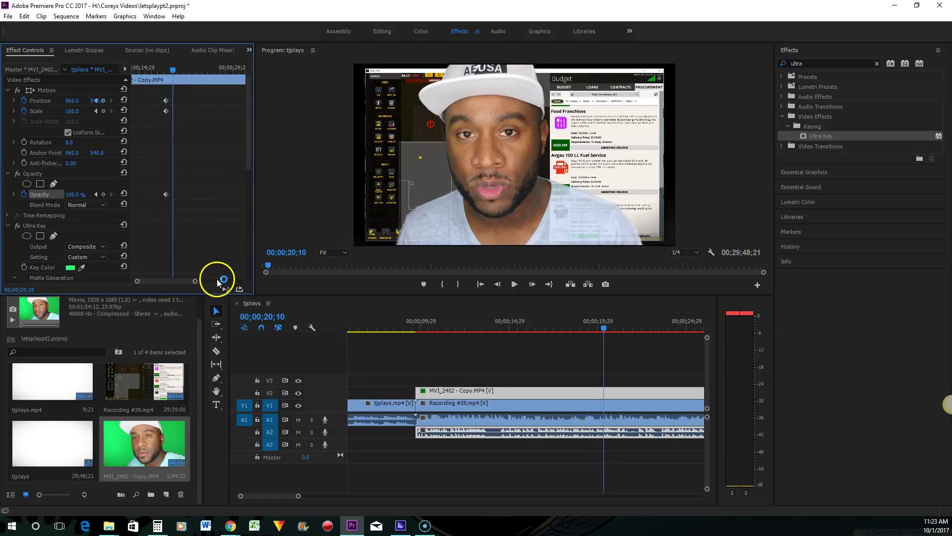
- At 21;06, scale the commentary overlay down to 40%
left_click_drag(172, 71, 177, 71)
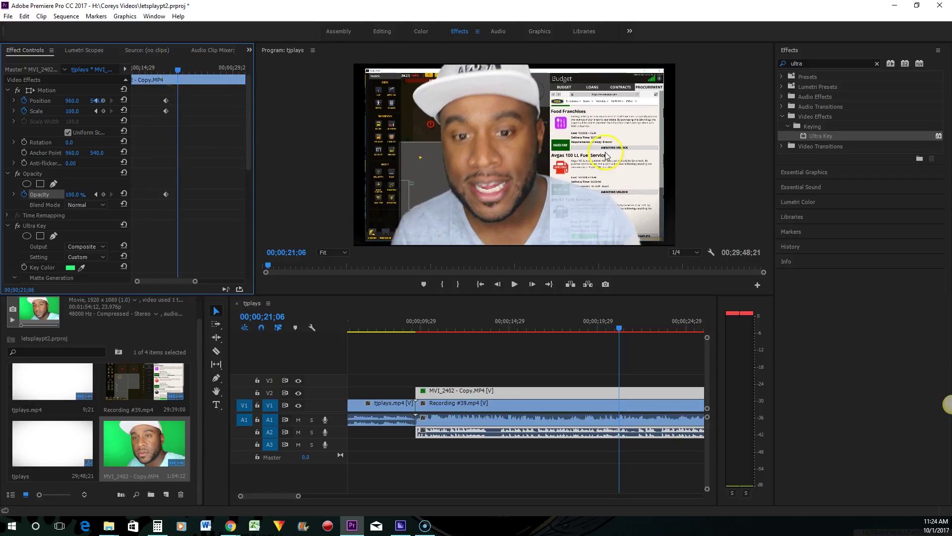
left_click(486, 134)
left_click_drag(73, 114, 26, 111)
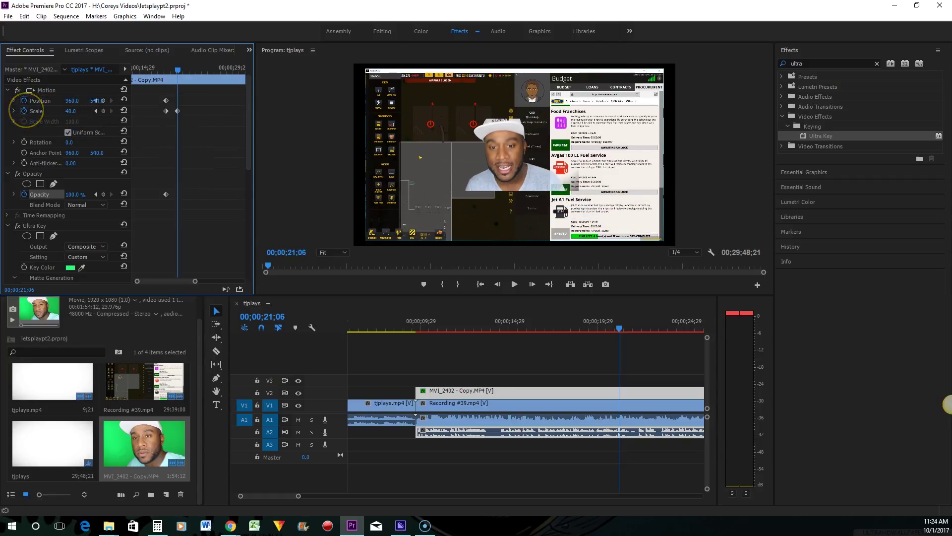
left_click_drag(95, 100, 73, 102)
mouse_move(73, 114)
left_mouse_down()
mouse_move(113, 111)
mouse_move(39, 112)
mouse_move(80, 111)
mouse_move(71, 114)
left_mouse_up()
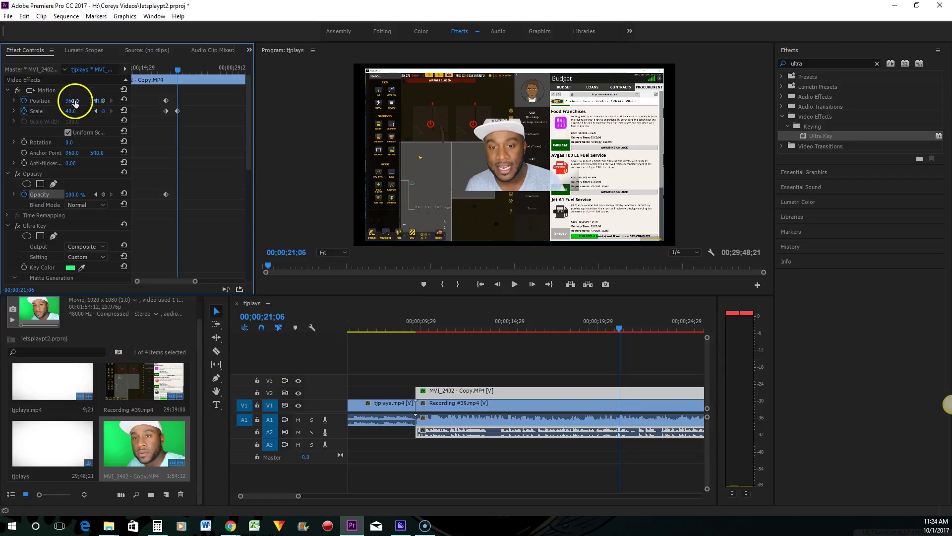
- Move the overlay to the lower-right corner, with Position X at 1601
left_click_drag(75, 103, 388, 131)
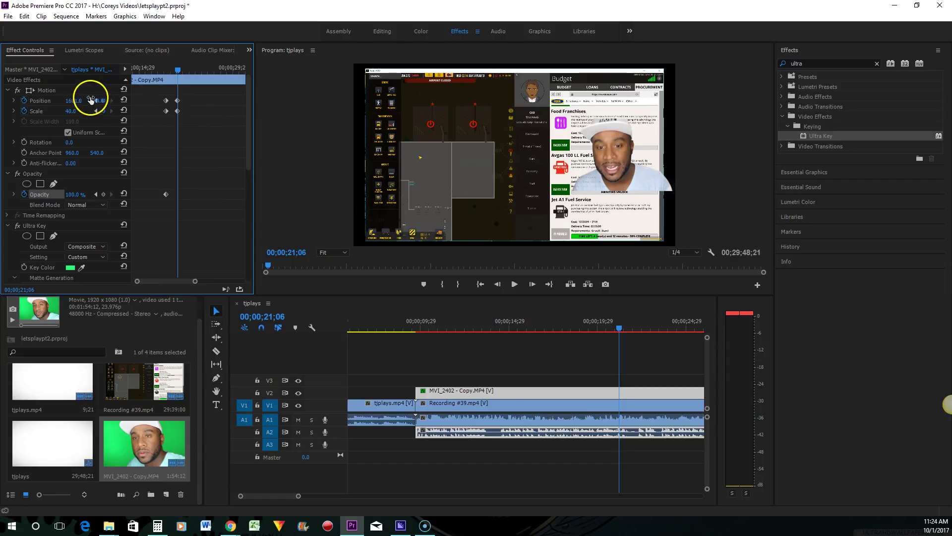
left_click_drag(94, 100, 261, 132)
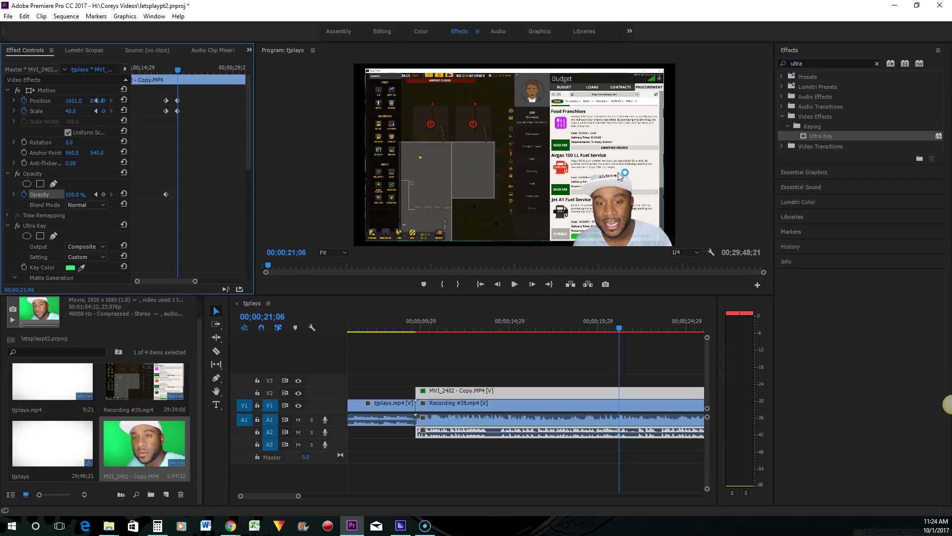
left_click(632, 318)
- Preview the shrink-to-corner animation from 19;03, stopping at 28;06
left_click_drag(618, 329, 576, 325)
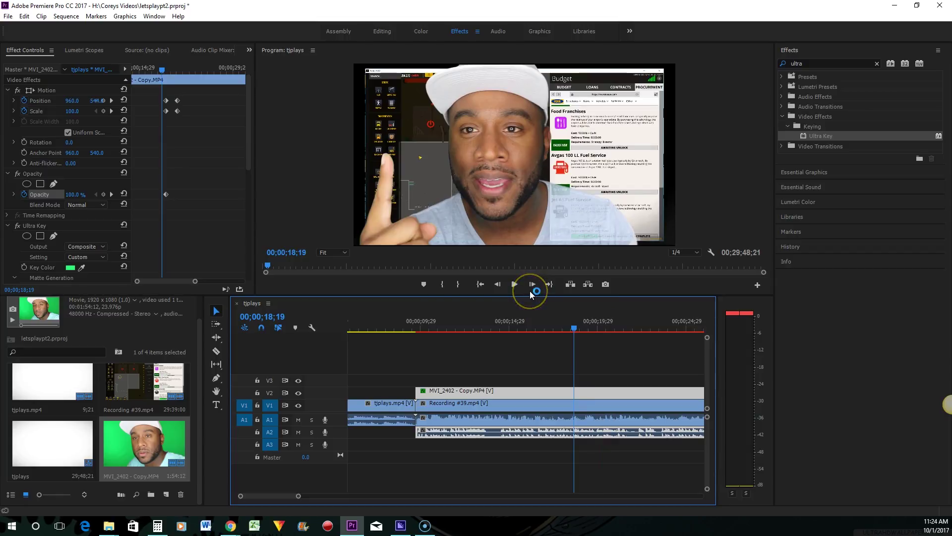
left_click(513, 294)
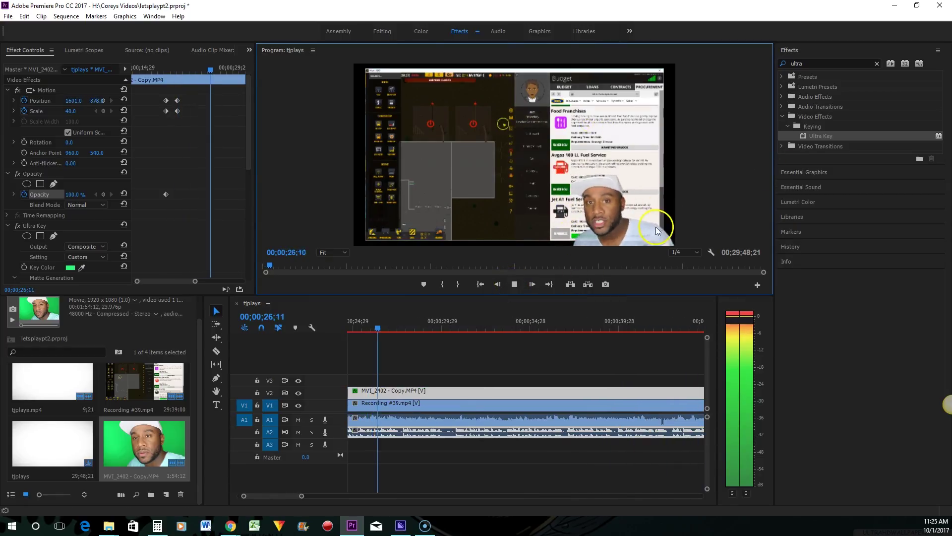
left_click(514, 284)
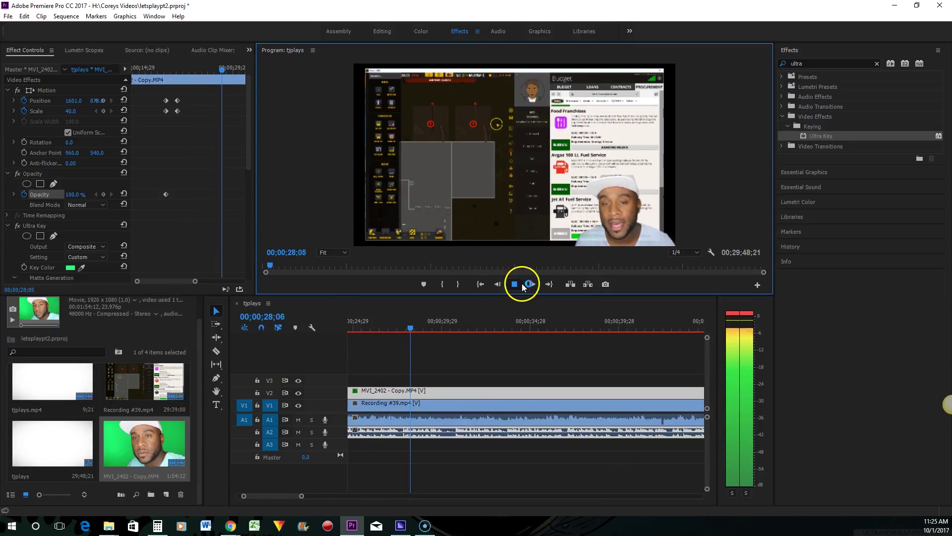
- Try overlay opacities of 72 and 51, then set it back to 100
left_click(78, 194)
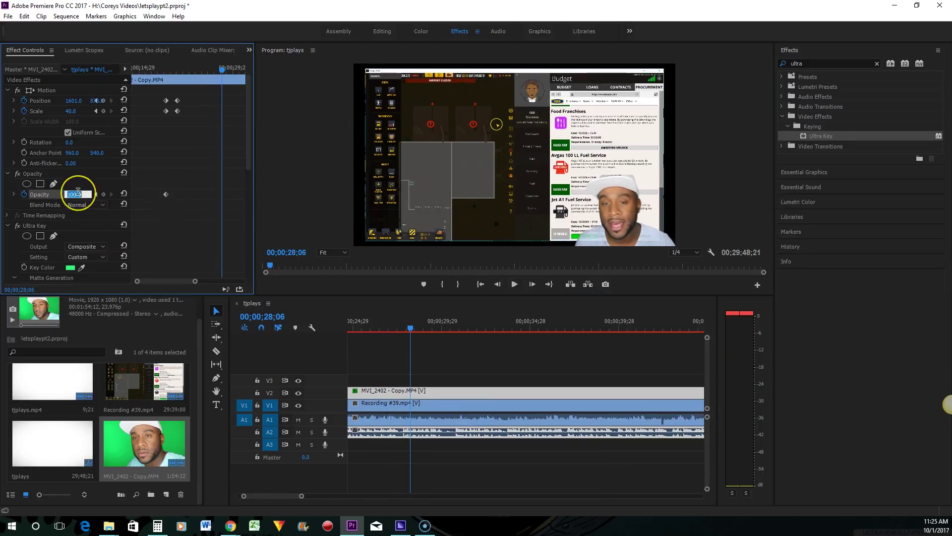
type("72")
key("Return")
type("51")
key("Return")
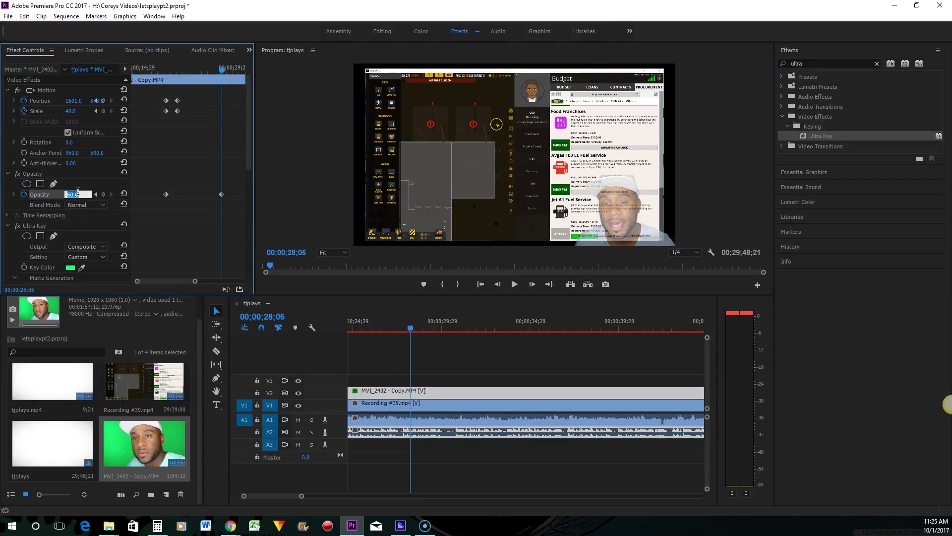
key("Down")
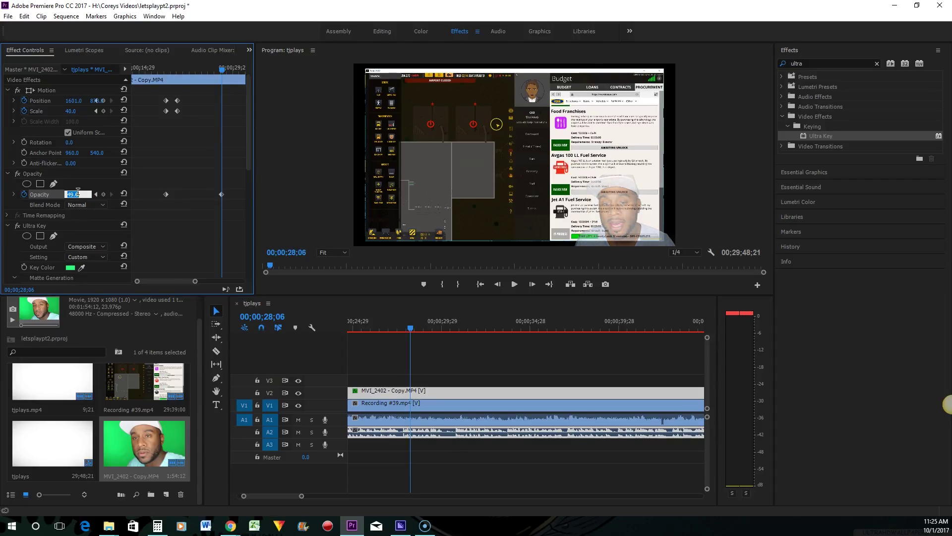
key("Up")
key("Up")
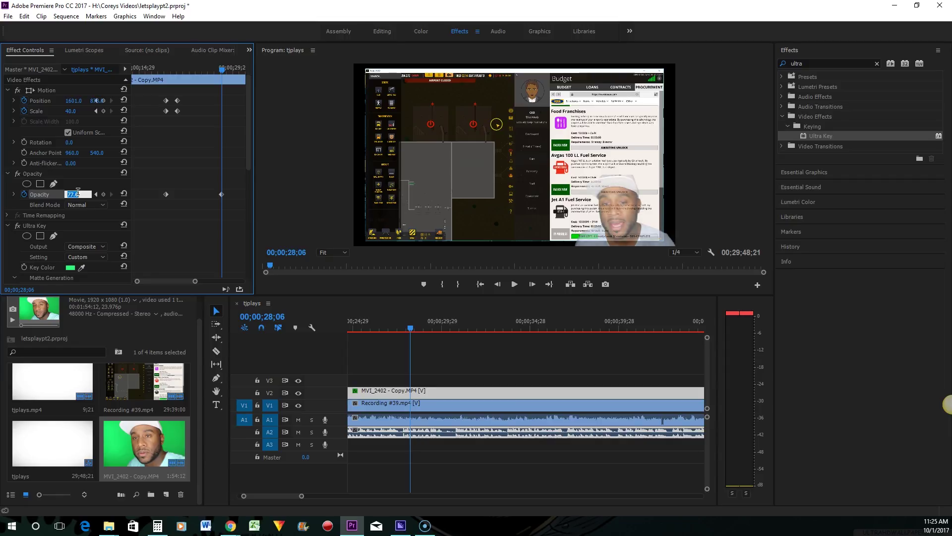
type("100")
key("Return")
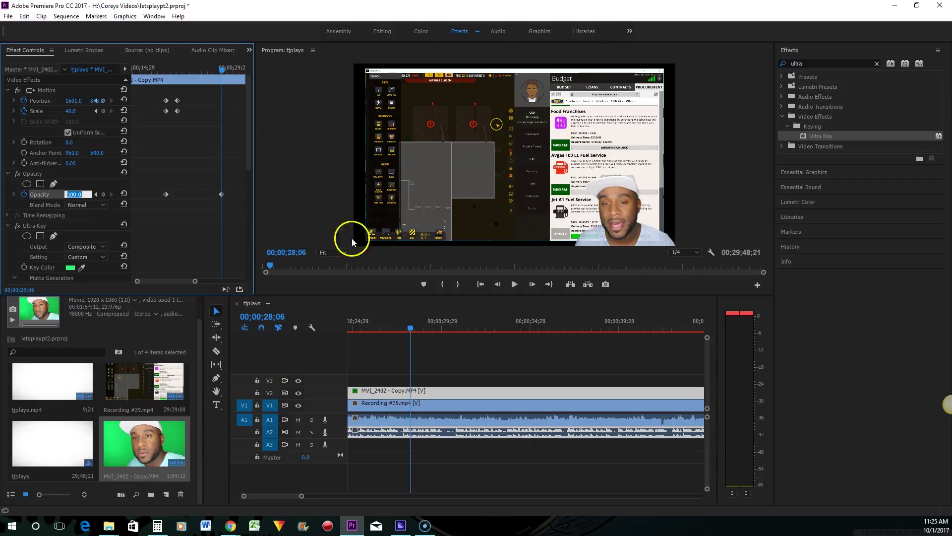
left_click(410, 329)
left_click_drag(409, 328, 387, 328)
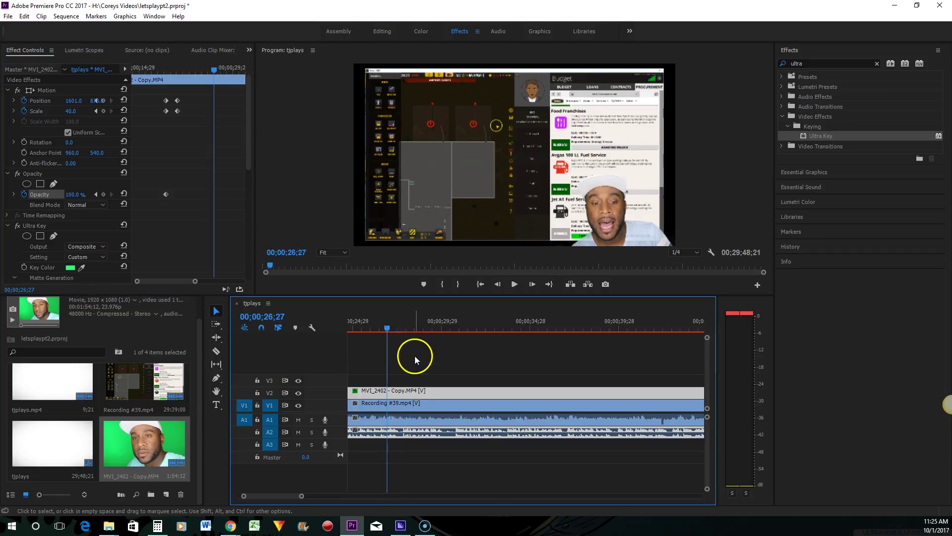
scroll(417, 353, "up", 5)
left_click(415, 330)
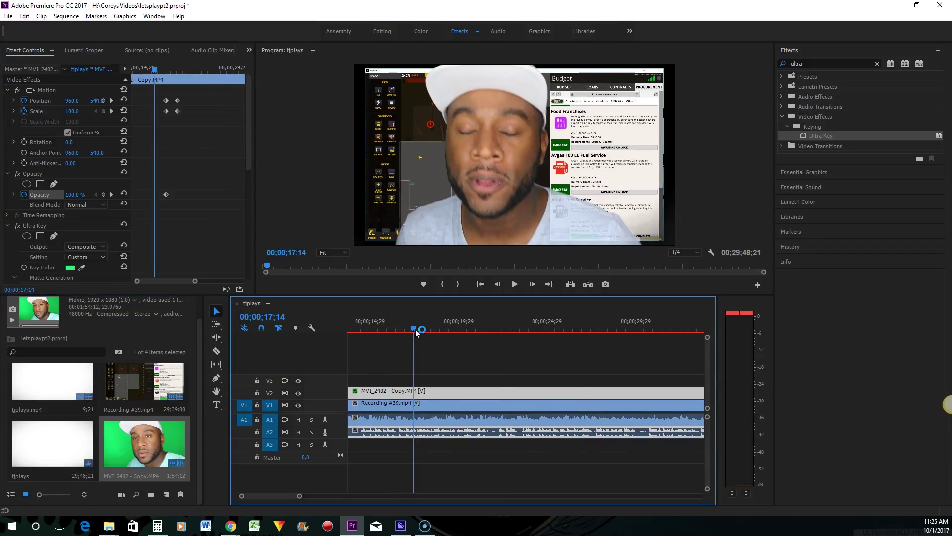
left_click(455, 109)
scroll(499, 342, "left", 3)
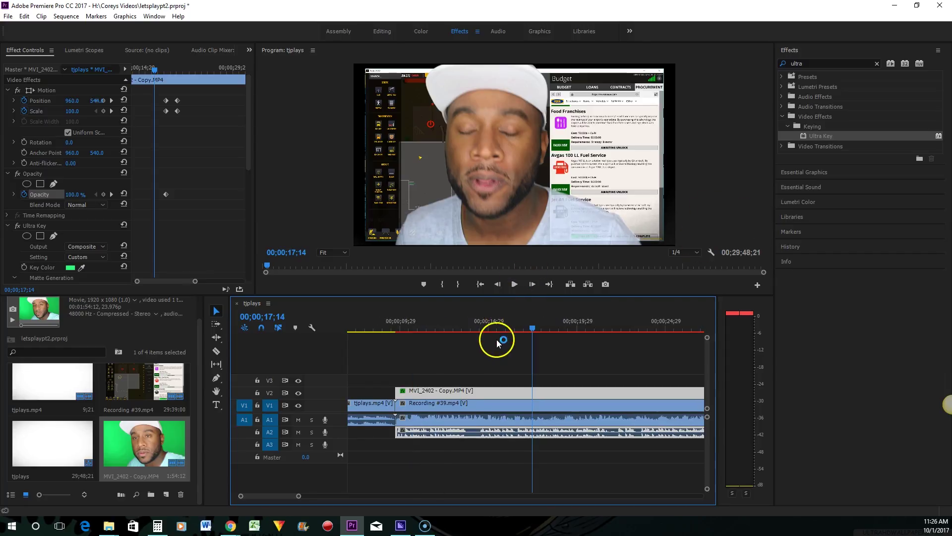
left_click(515, 284)
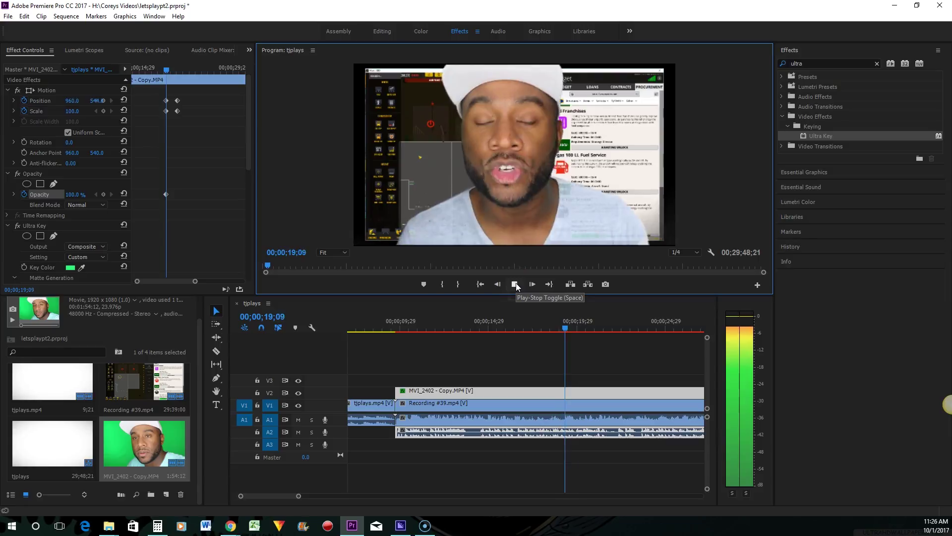